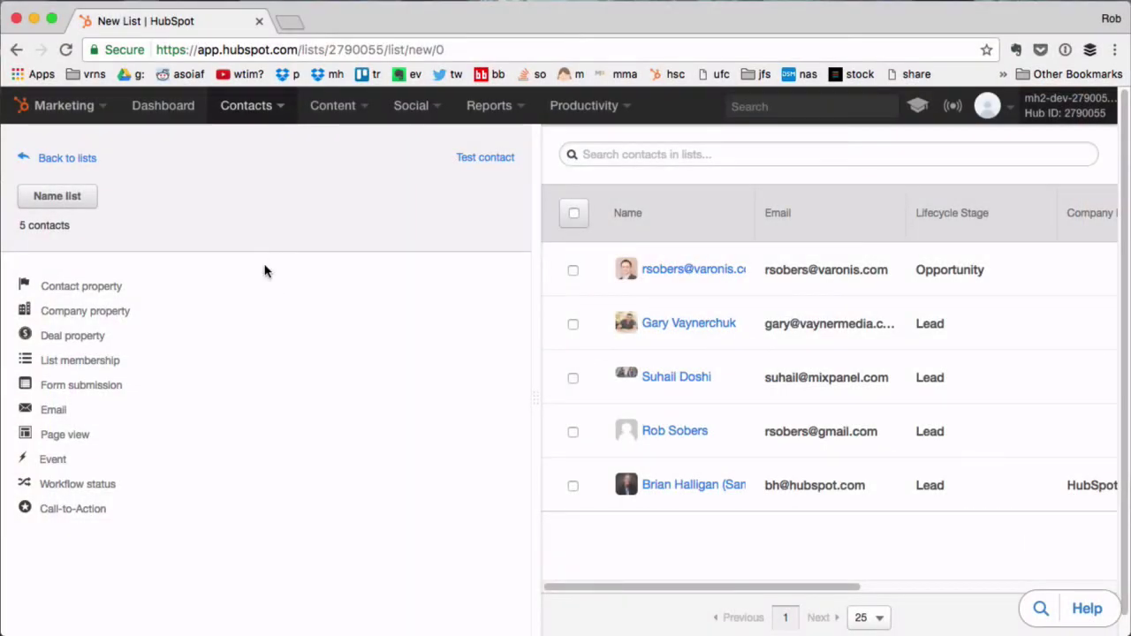
Name the new smart list MSP and add an Email 'contains' contact-property filter
left_click(68, 203)
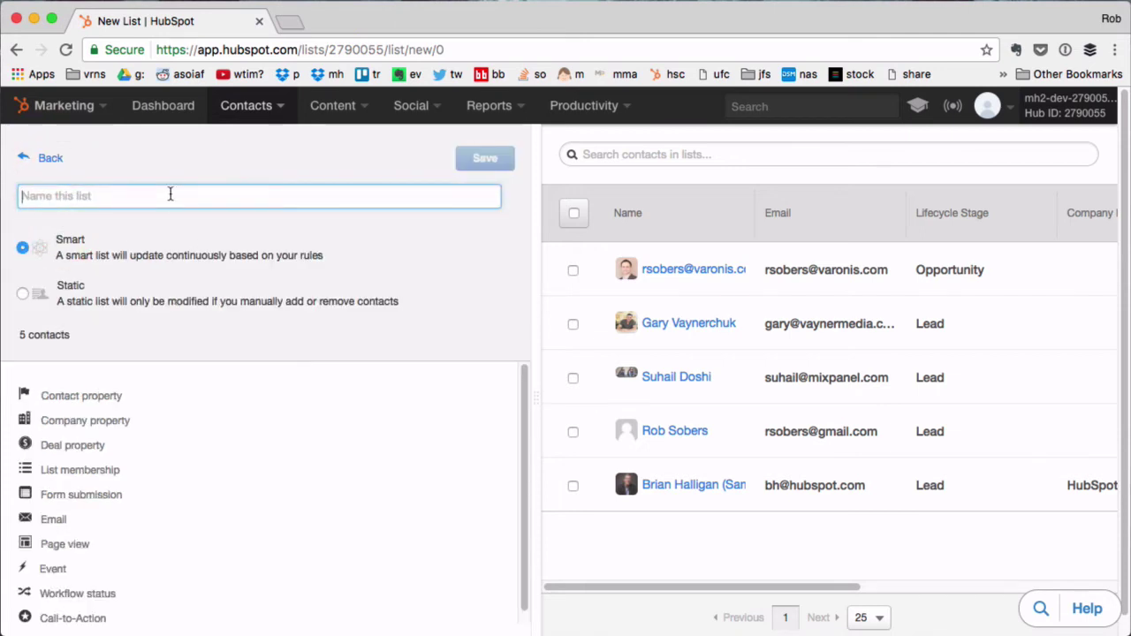
type("MSP")
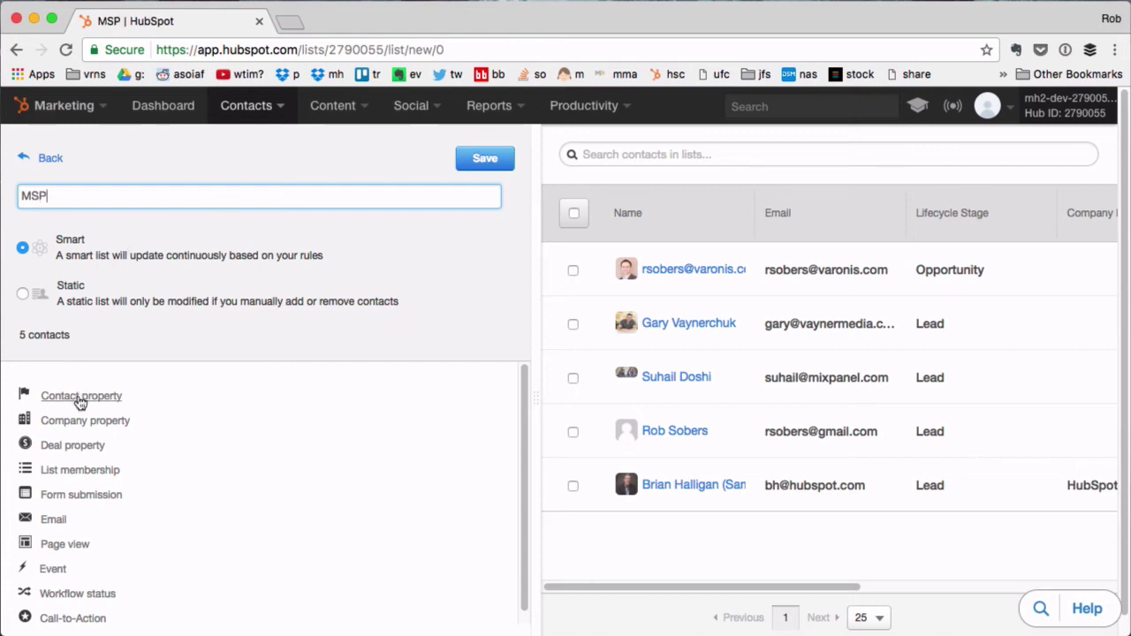
scroll(81, 396, "down", 1)
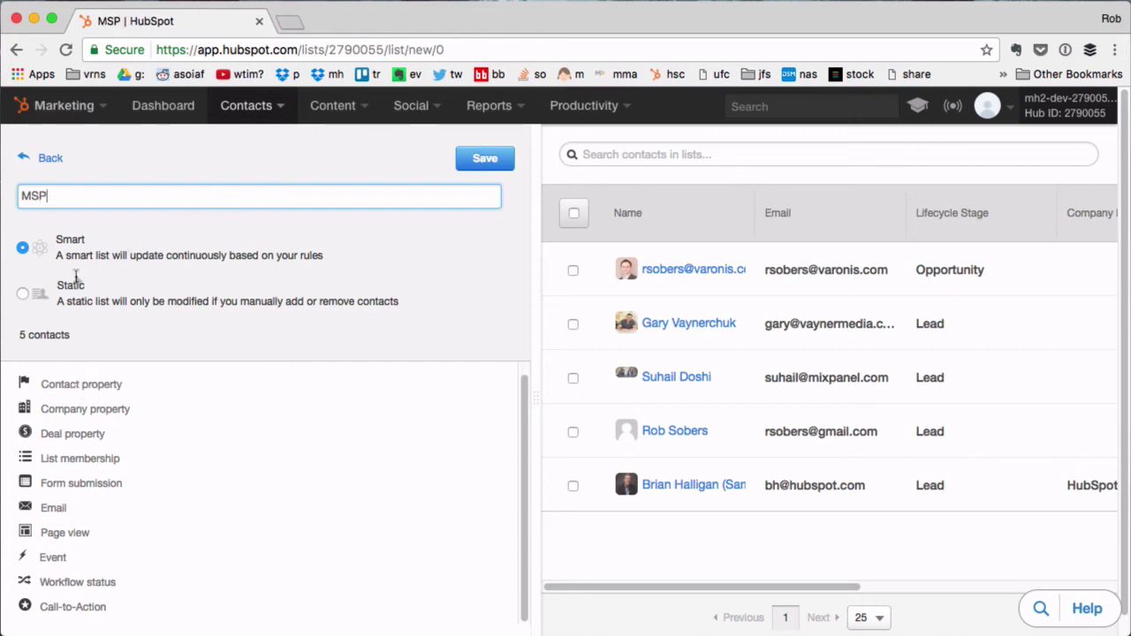
left_click(54, 195)
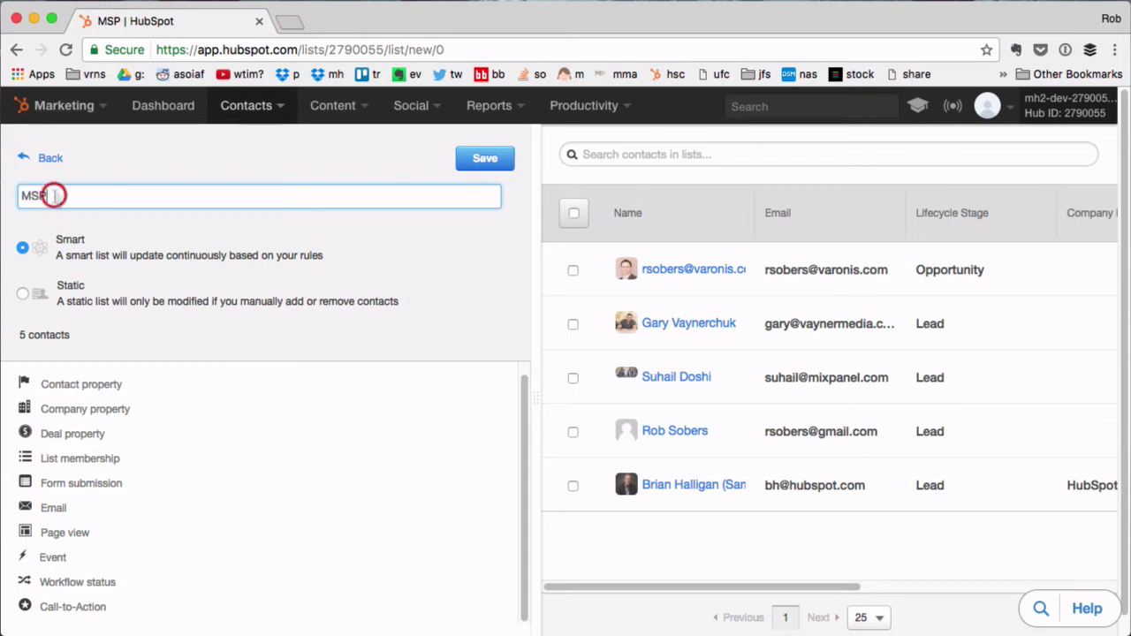
left_click(87, 382)
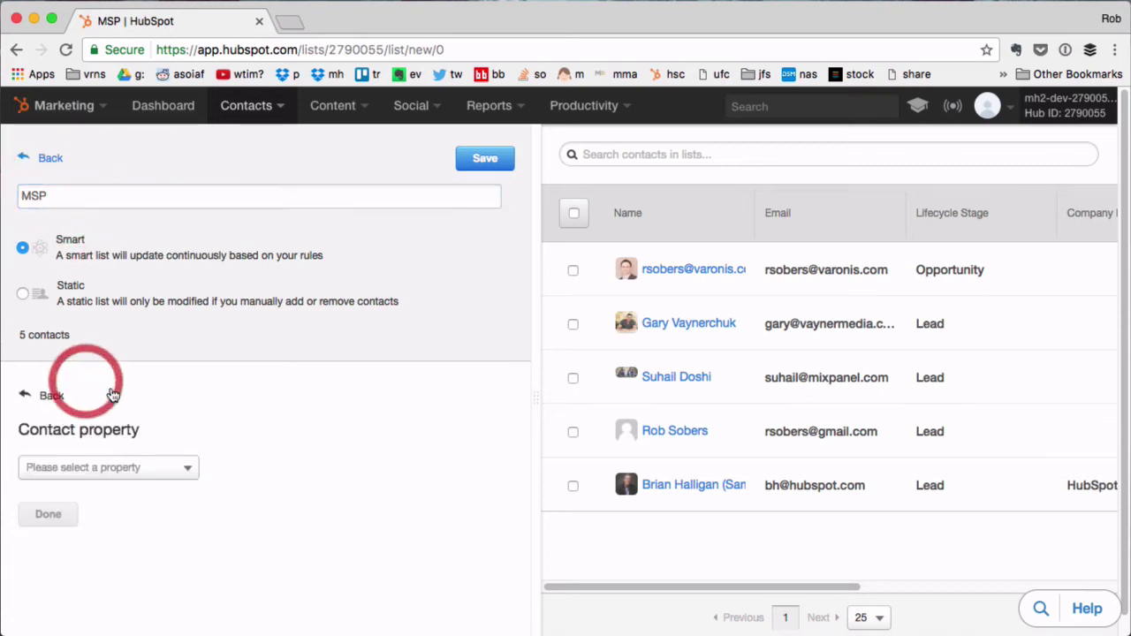
left_click(97, 468)
type("em")
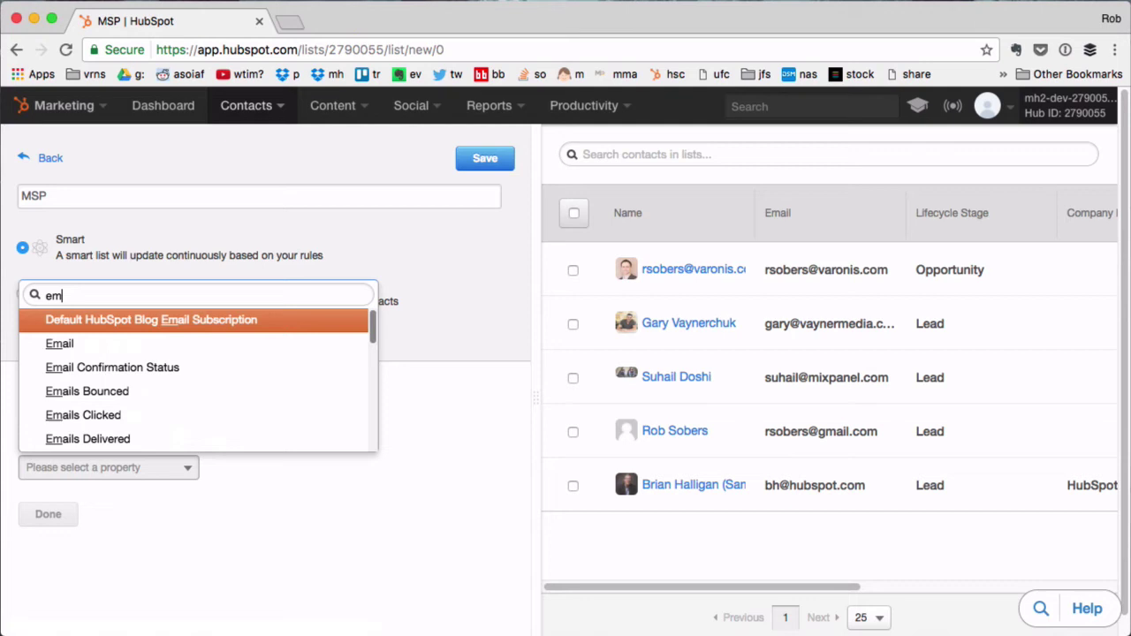
type("ail")
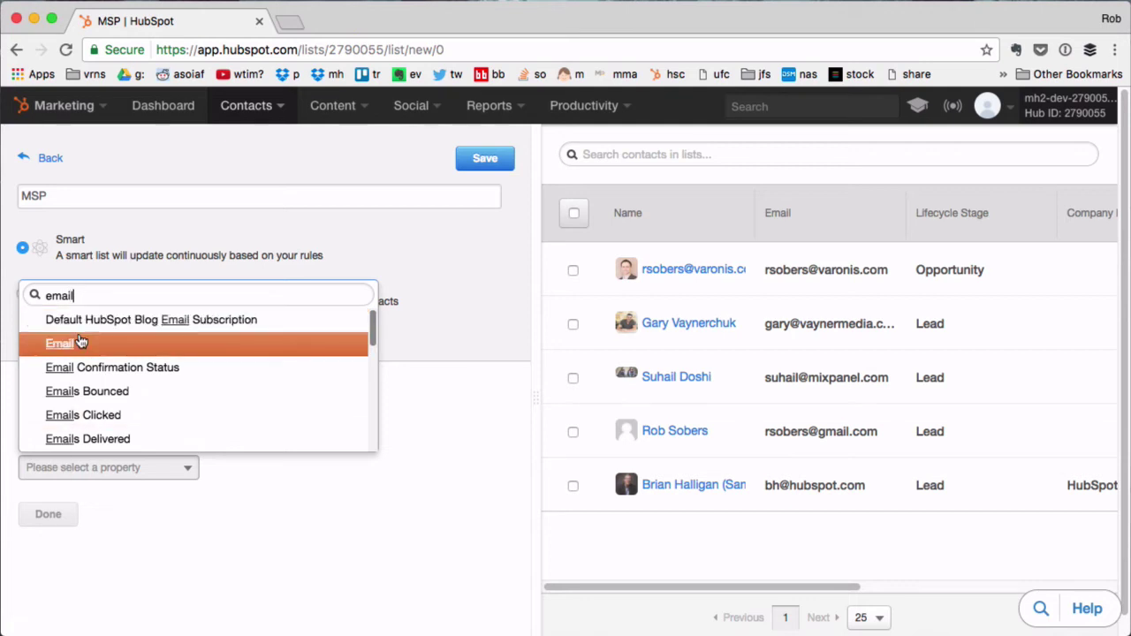
left_click(79, 342)
scroll(92, 508, "down", 2)
scroll(79, 477, "down", 3)
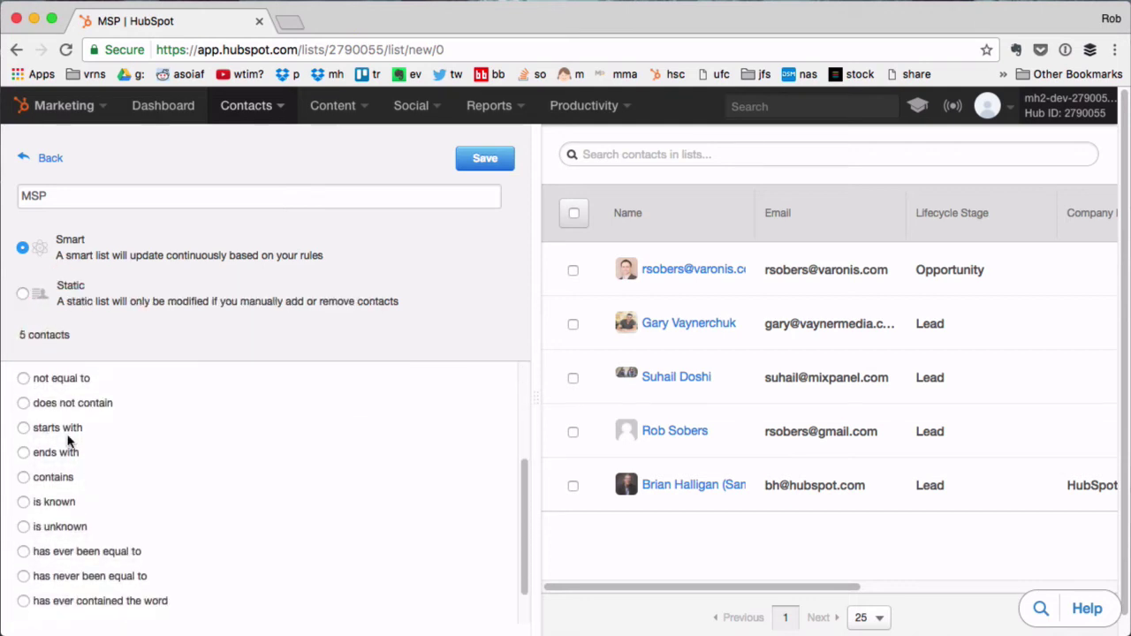
scroll(68, 439, "up", 2)
left_click(64, 558)
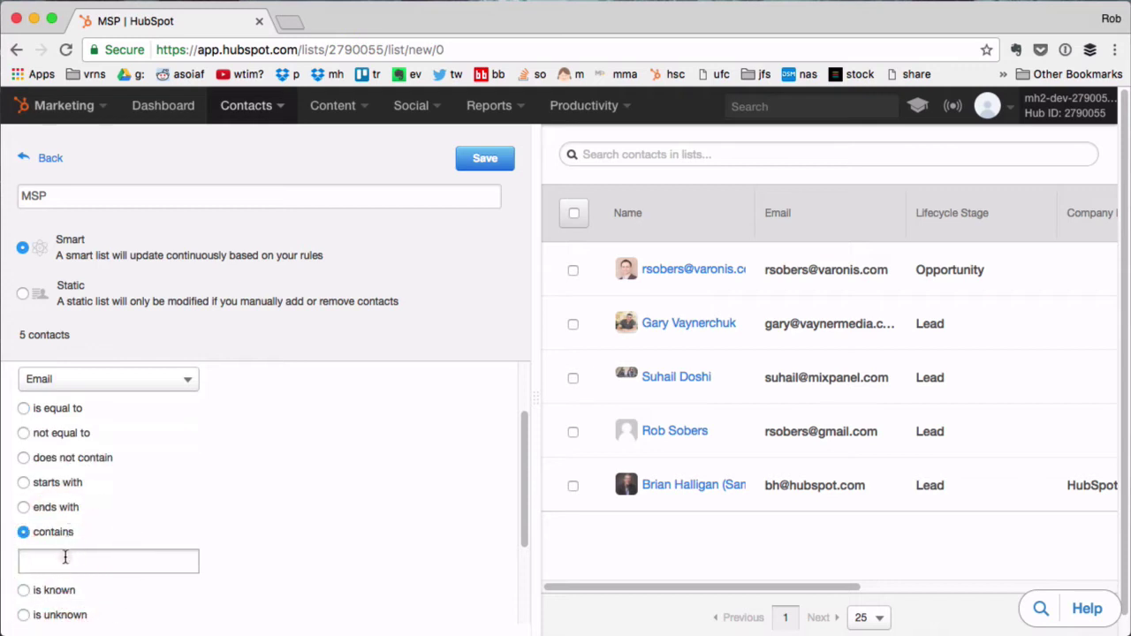
Enter greyjoy.com, lannister.com, baratheon.com and martell.com as the email values to match
left_click(64, 557)
type("greyjoy.com")
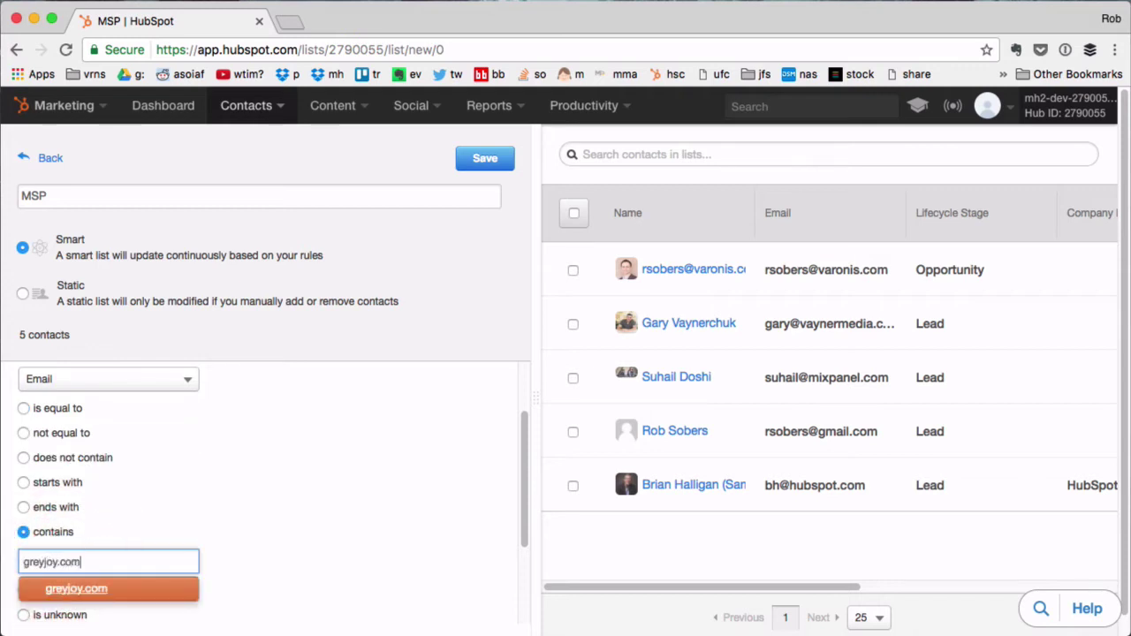
key("Return")
type("lannister")
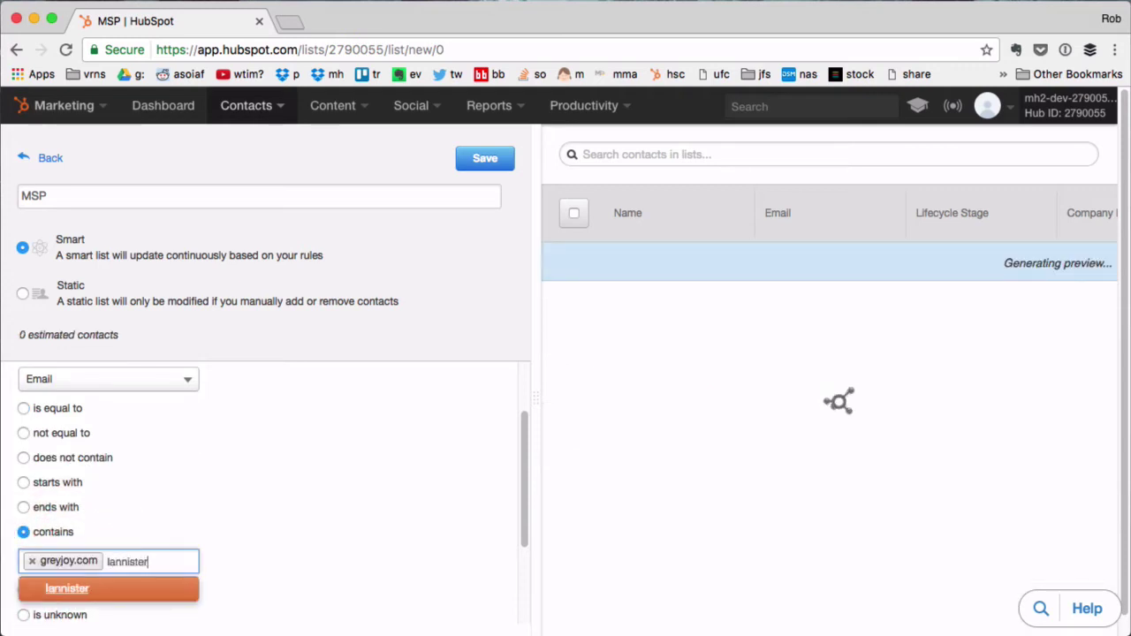
type(".com")
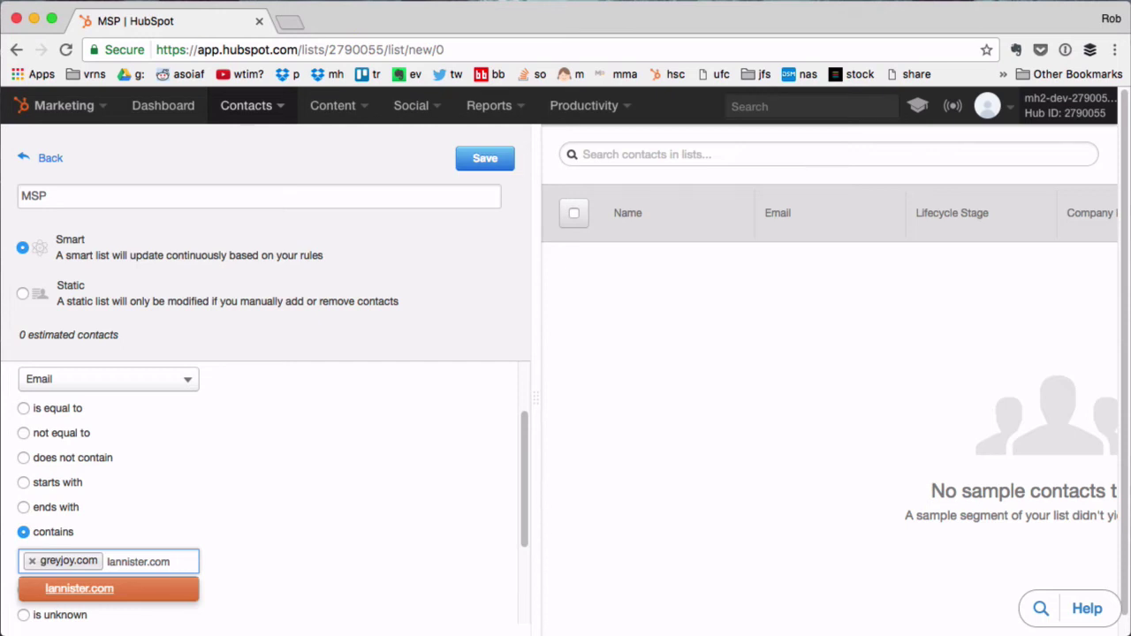
key("Return")
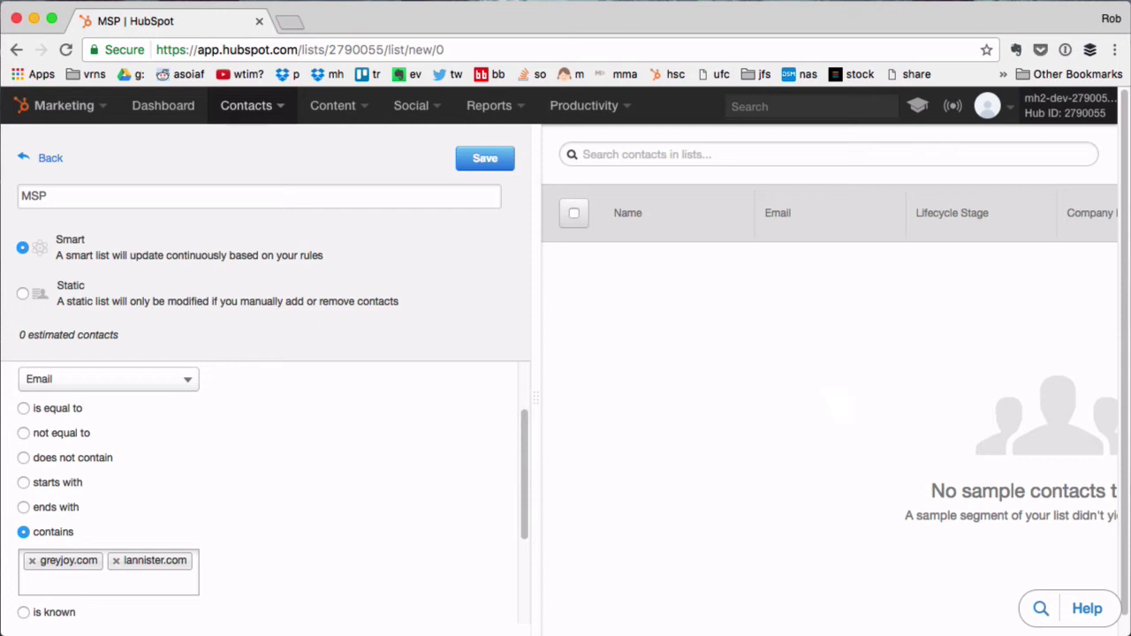
type("ba")
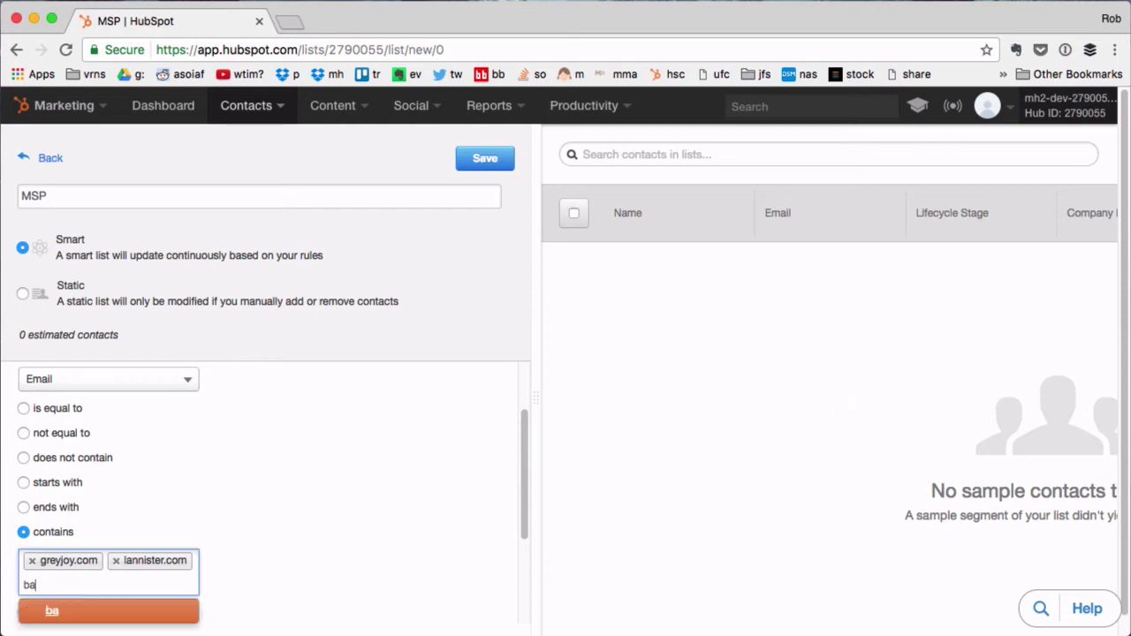
type("ratheon")
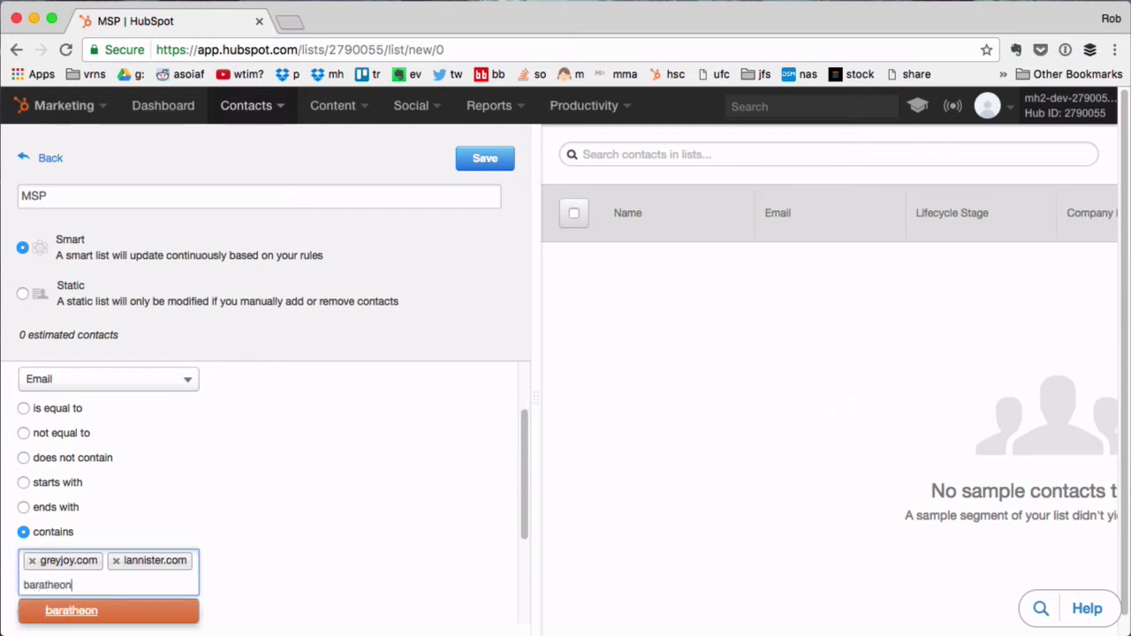
type(".com")
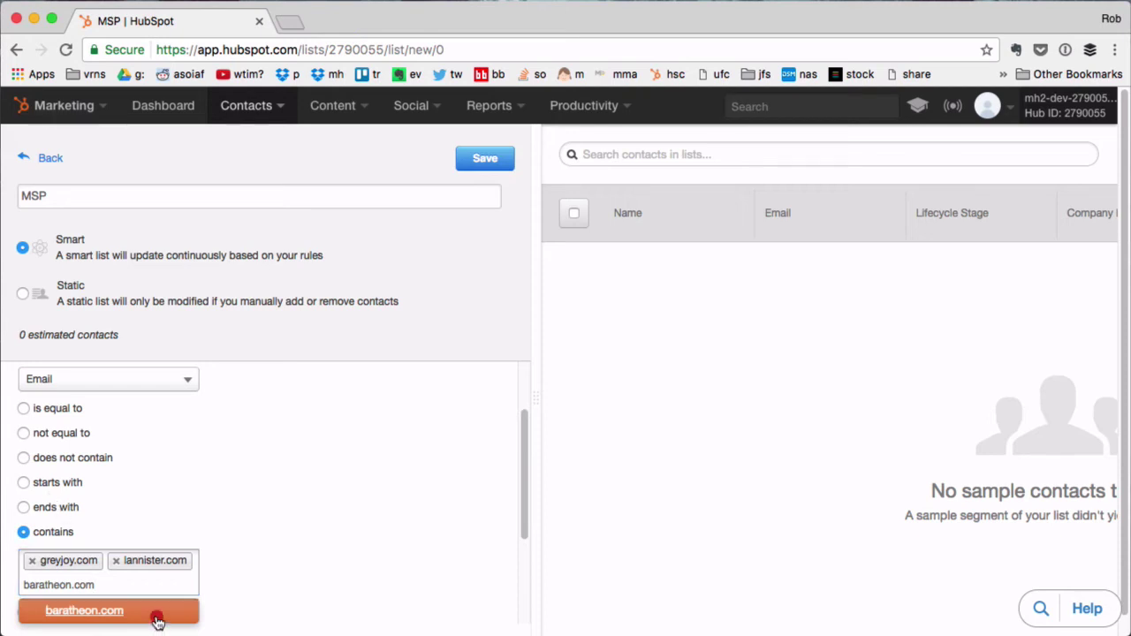
left_click(154, 612)
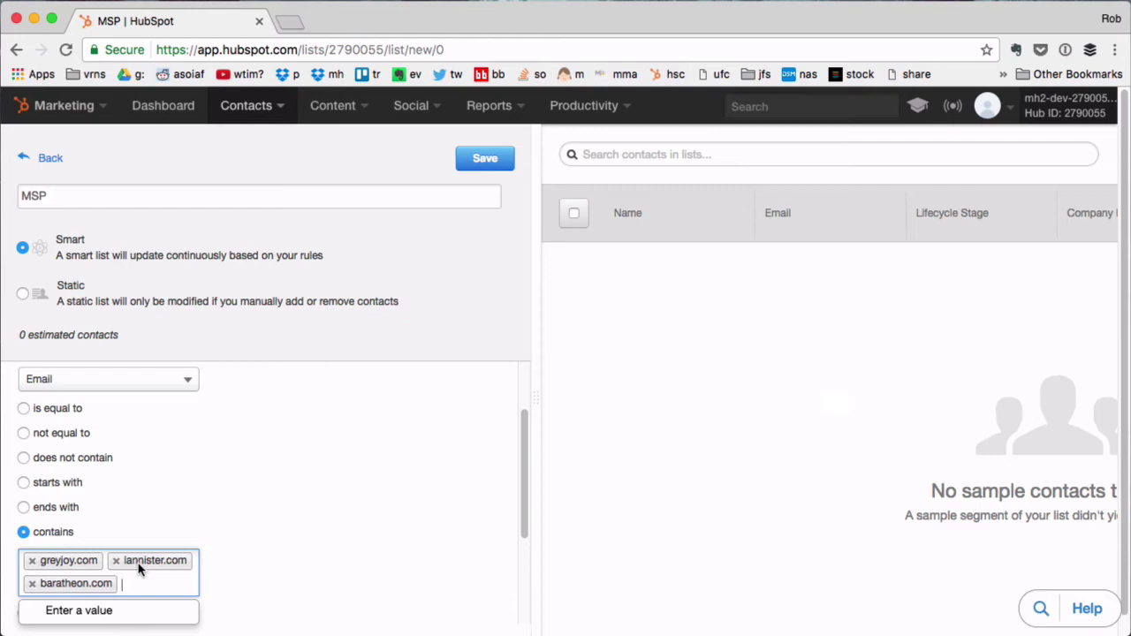
type("martell.")
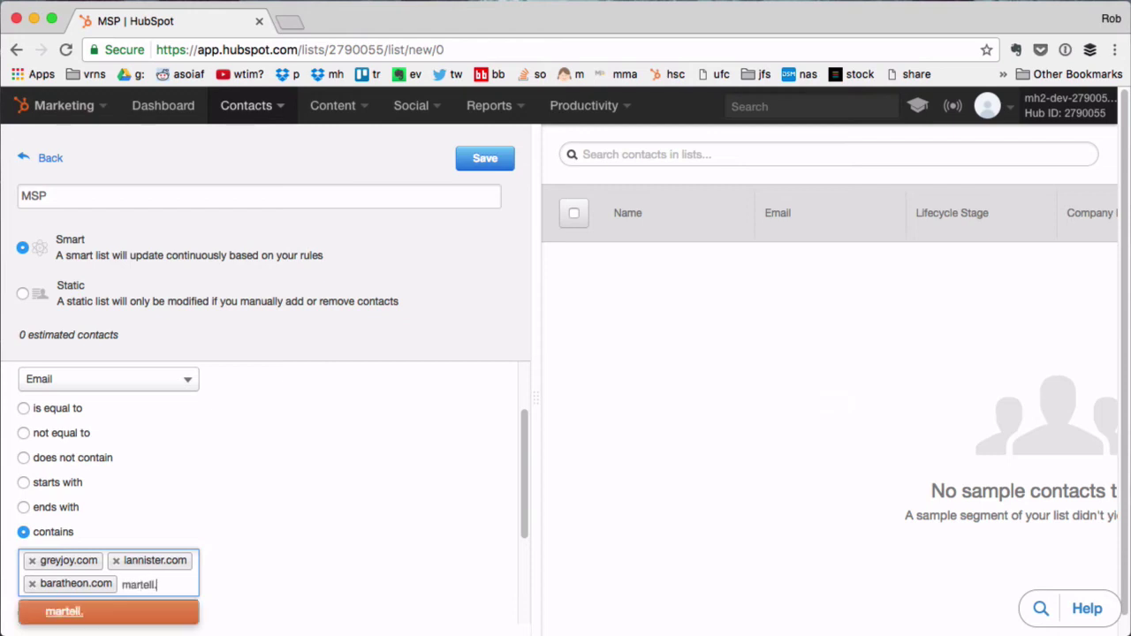
type("com")
key("Return")
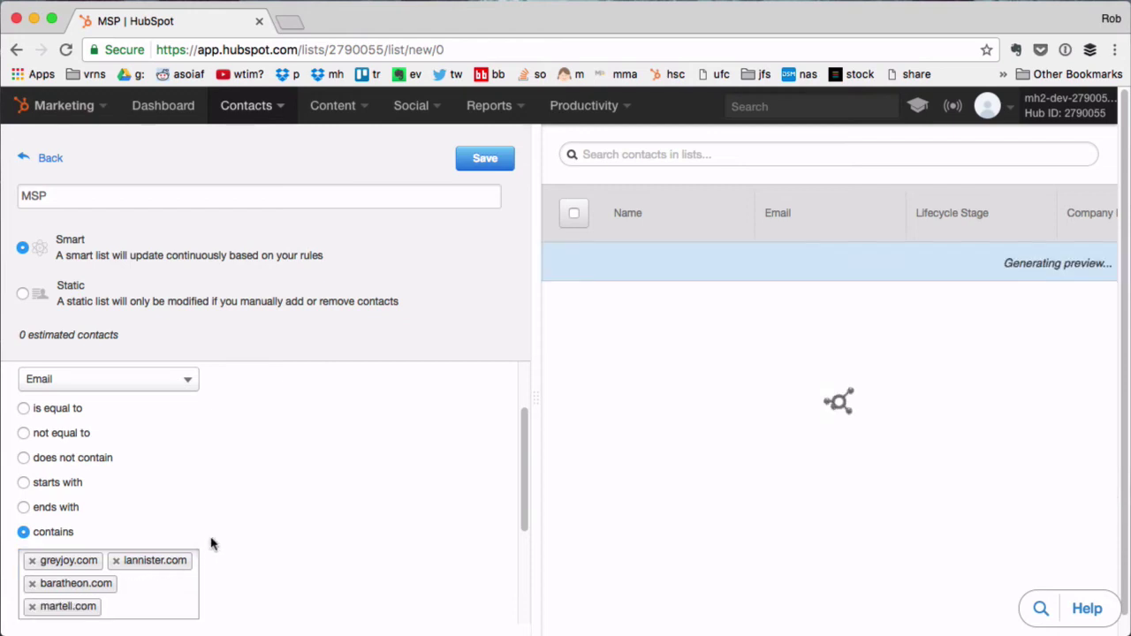
left_click(220, 521)
scroll(220, 526, "down", 5)
scroll(146, 457, "up", 2)
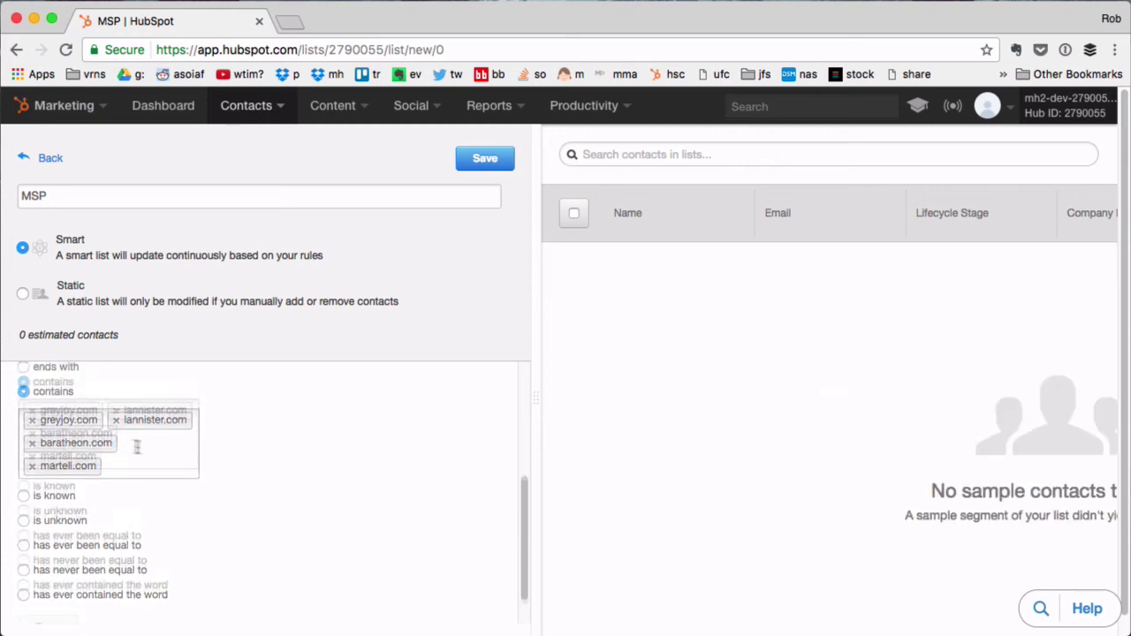
scroll(101, 445, "up", 2)
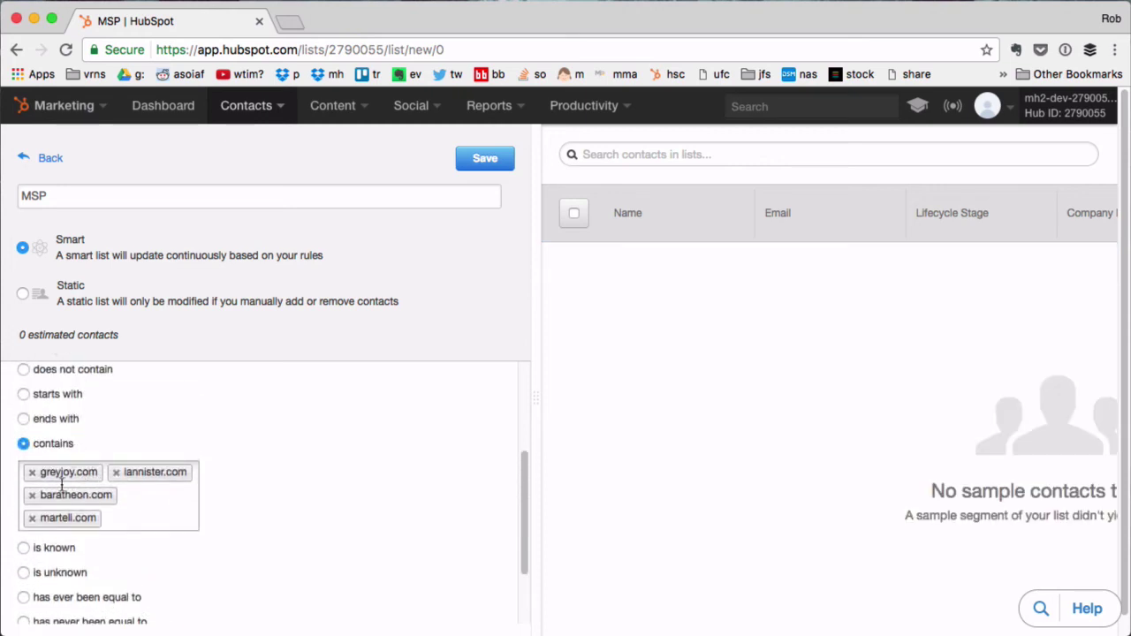
scroll(88, 456, "down", 2)
Apply the domain filter and add an OR rule: Currently in workflow is True
left_click(55, 594)
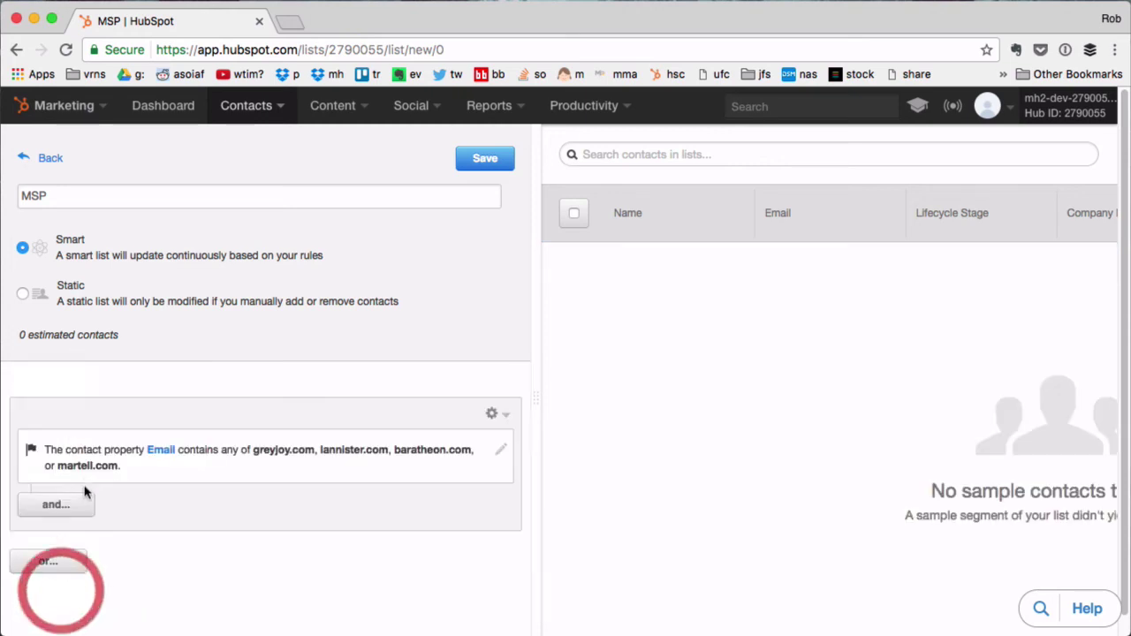
left_click(71, 557)
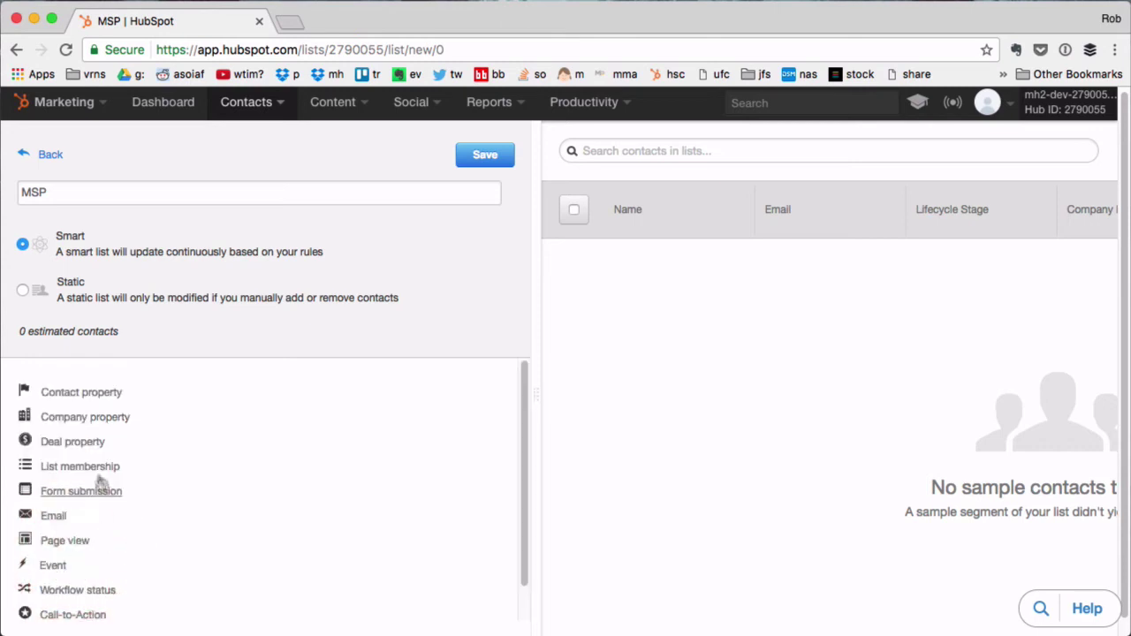
left_click(81, 394)
left_click(119, 460)
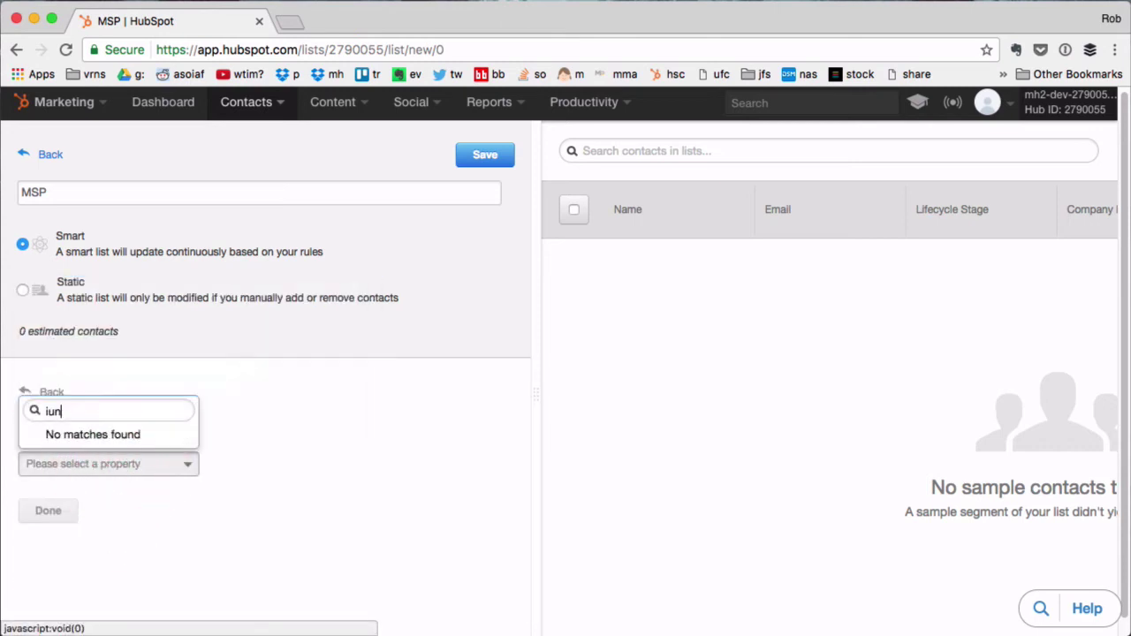
type("curr")
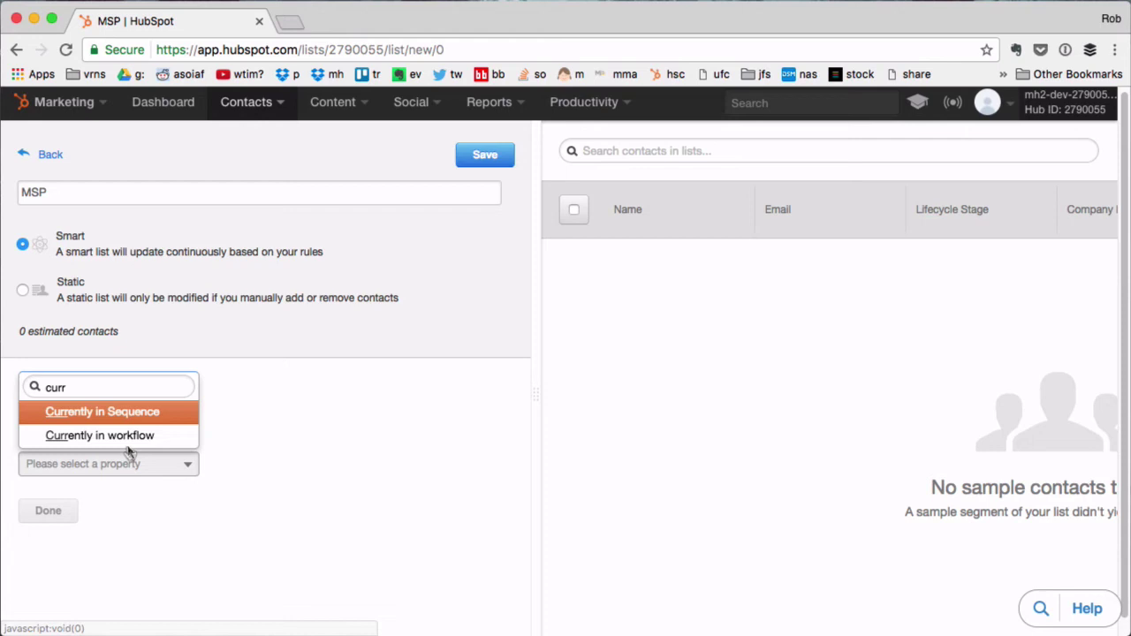
left_click(124, 437)
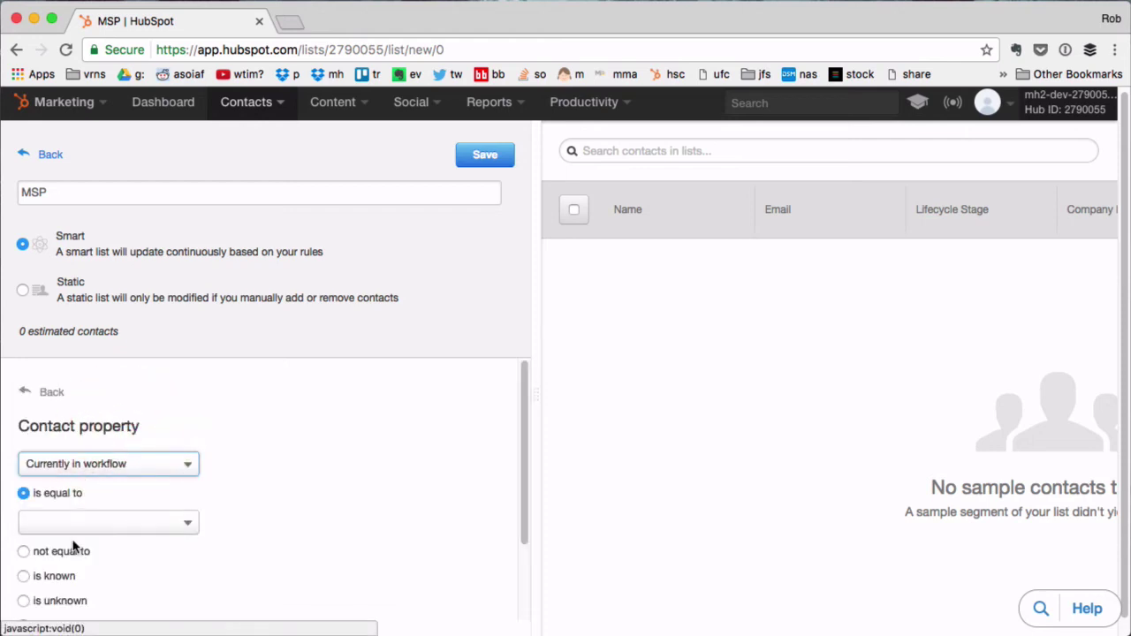
scroll(72, 544, "down", 2)
left_click(74, 435)
left_click(75, 466)
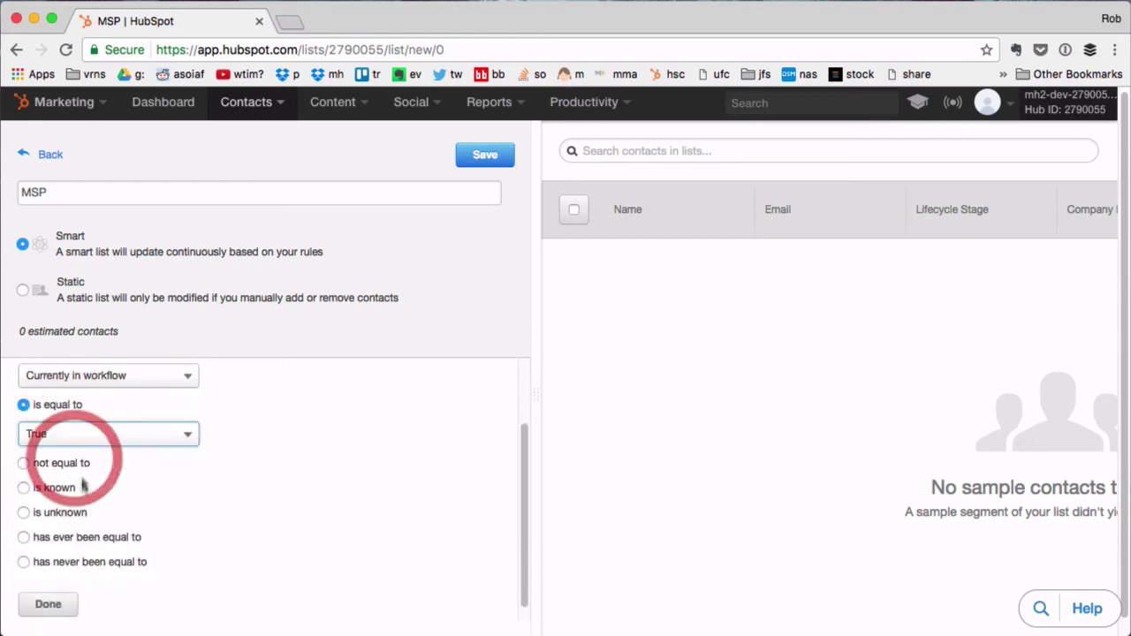
left_click(50, 590)
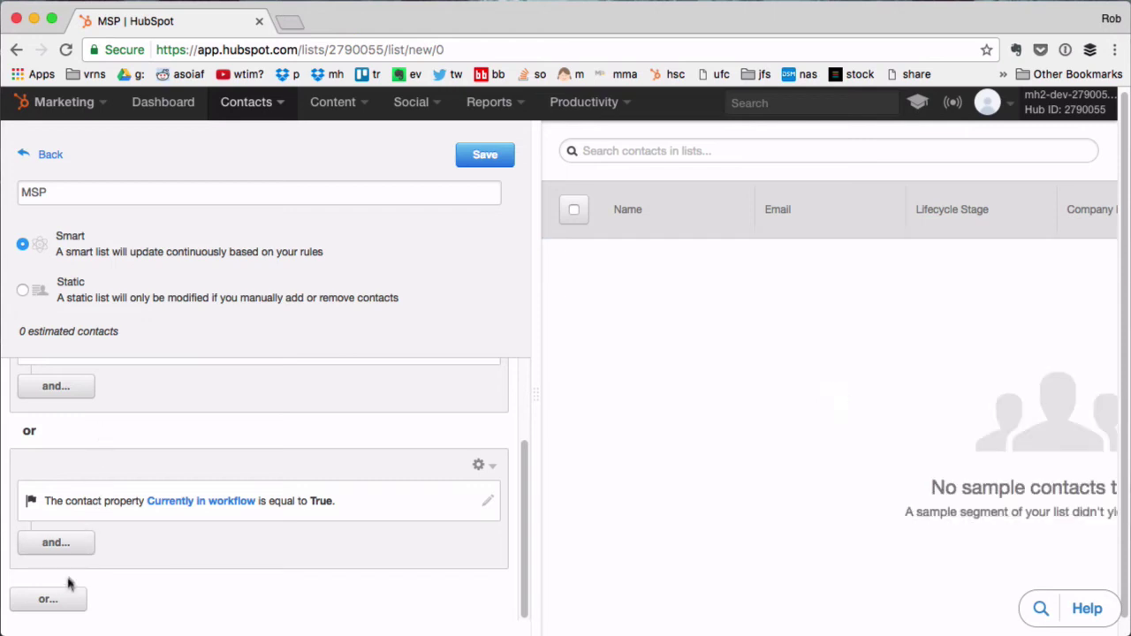
Add another OR group with the rule Pause Marketing Email equals Yes
left_click(69, 599)
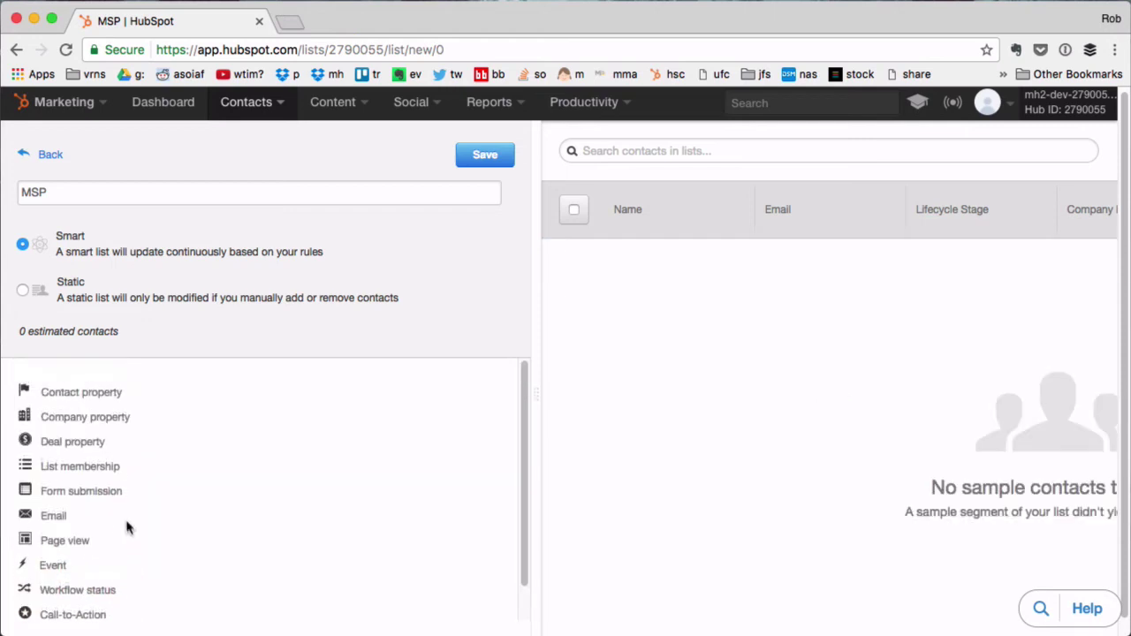
left_click(93, 394)
left_click(88, 468)
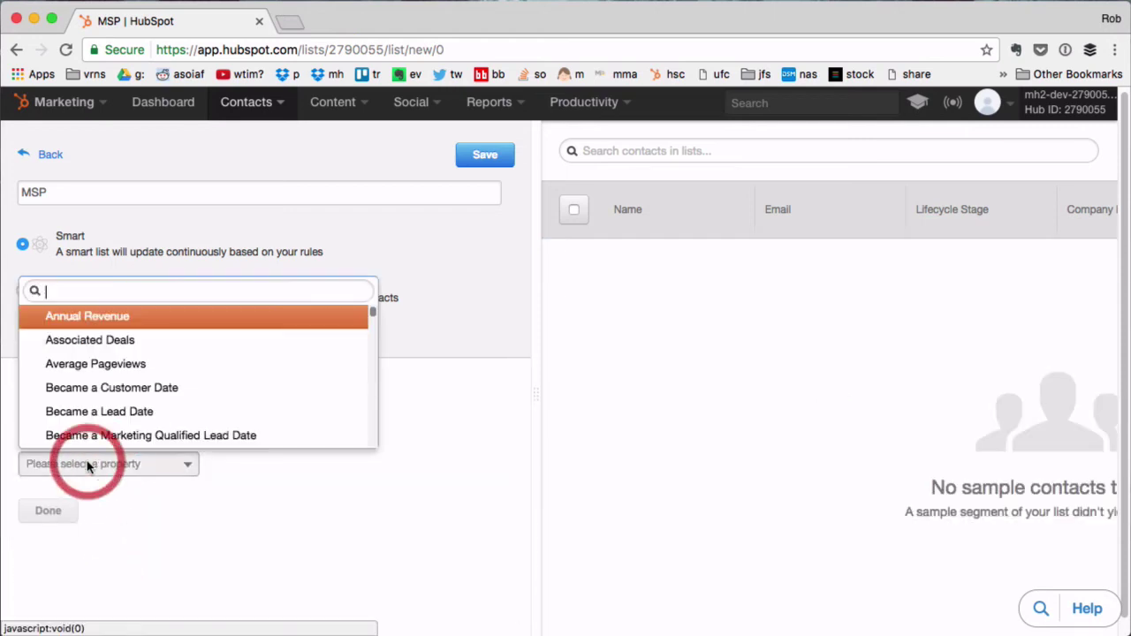
type("oyes")
key("BackSpace")
key("BackSpace")
key("BackSpace")
key("BackSpace")
type("p")
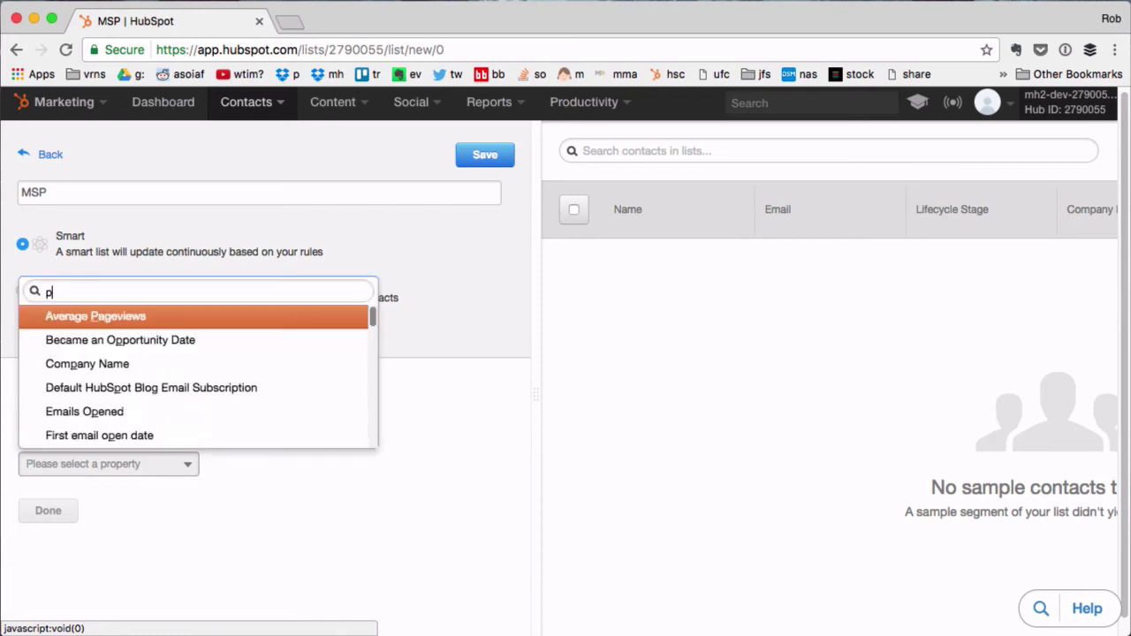
type("ause")
left_click(110, 437)
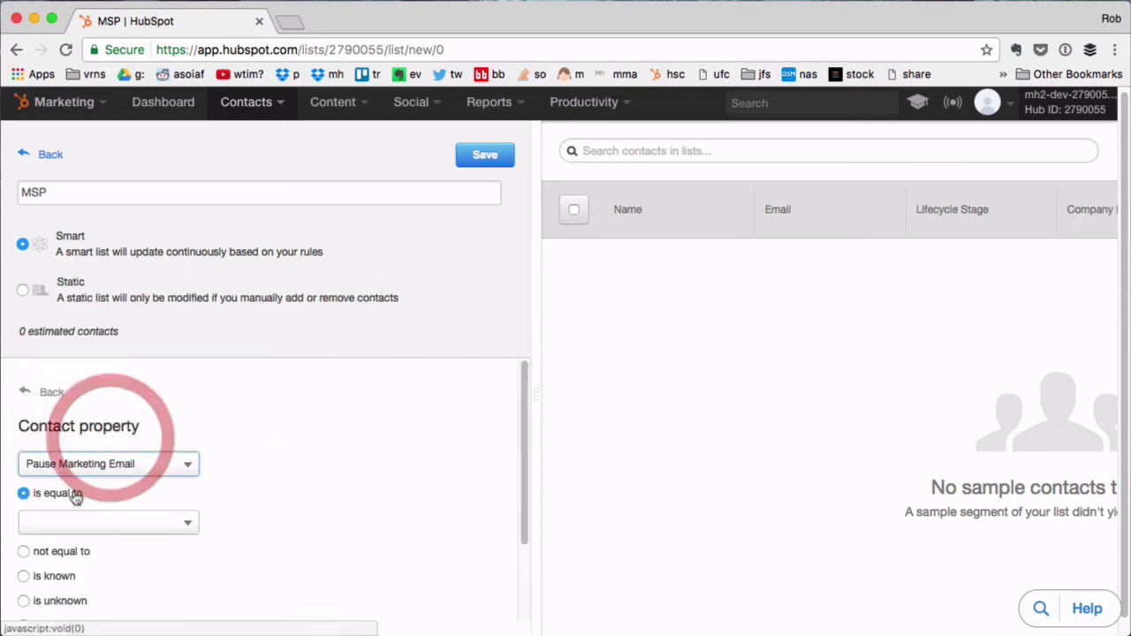
left_click(73, 521)
left_click(80, 548)
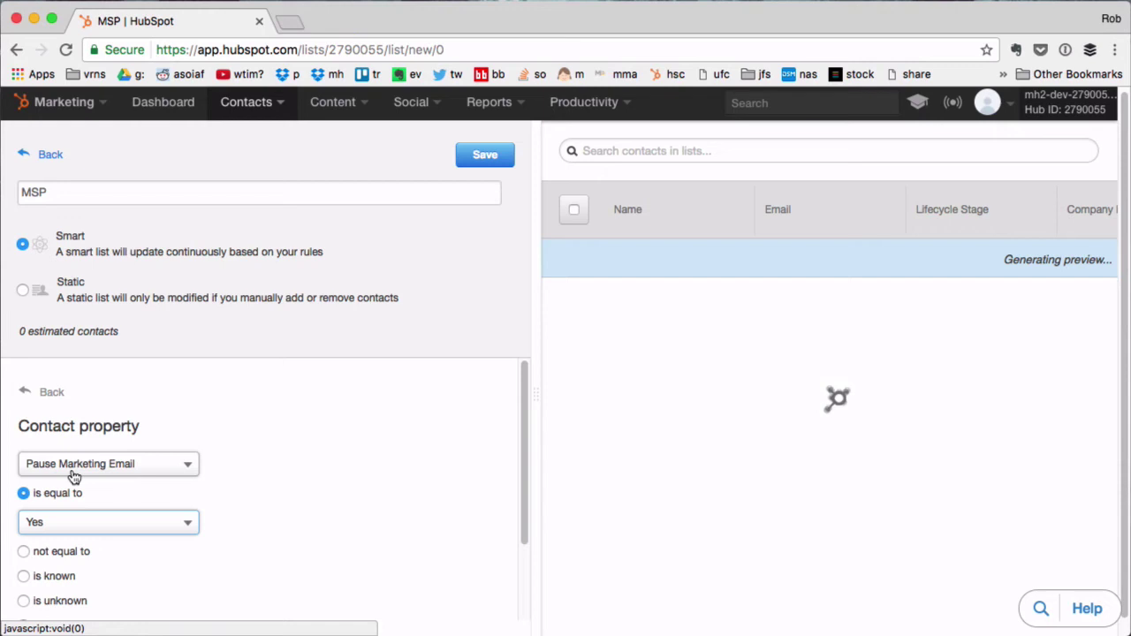
scroll(76, 472, "down", 2)
Confirm the Pause Marketing Email rule and review MSP's three OR rules
left_click(66, 588)
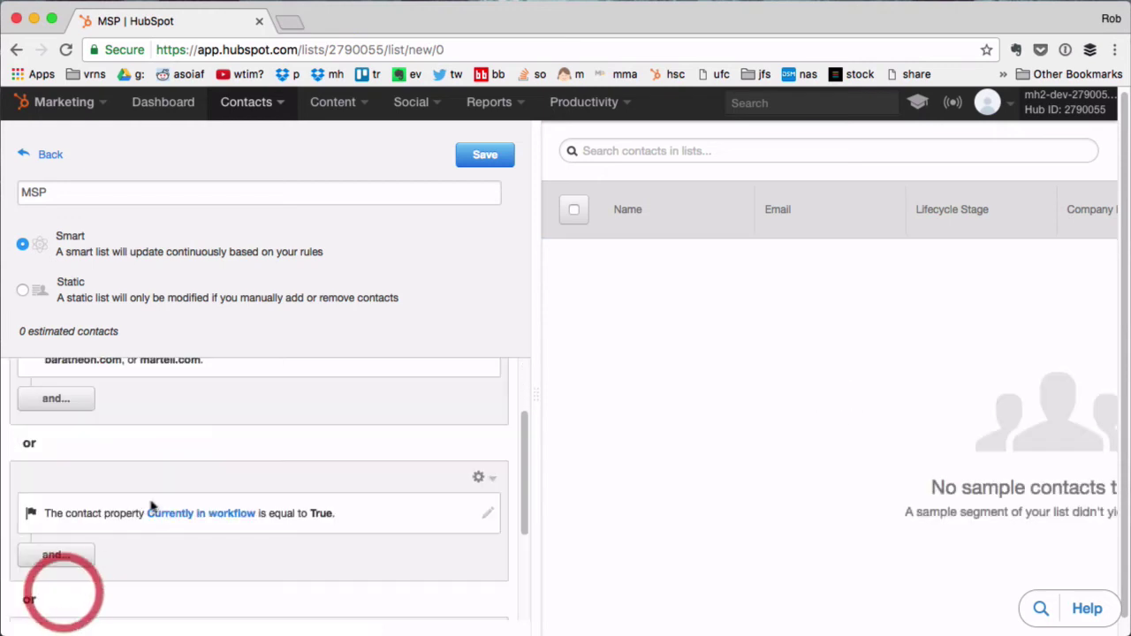
scroll(157, 502, "down", 3)
scroll(154, 504, "down", 1)
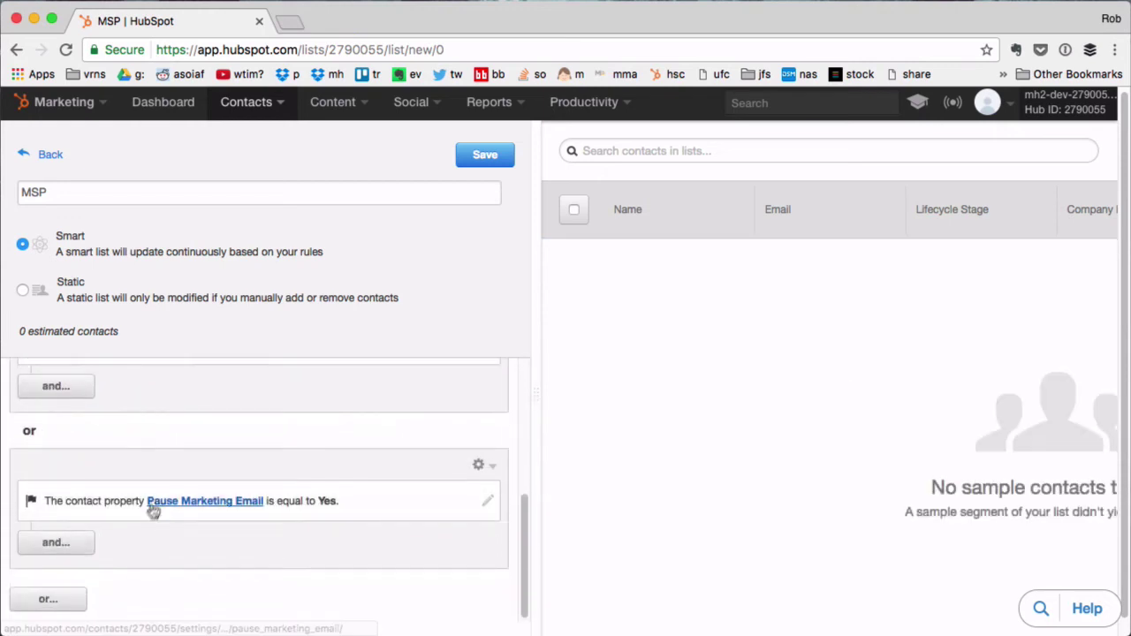
scroll(144, 526, "up", 3)
scroll(144, 526, "up", 2)
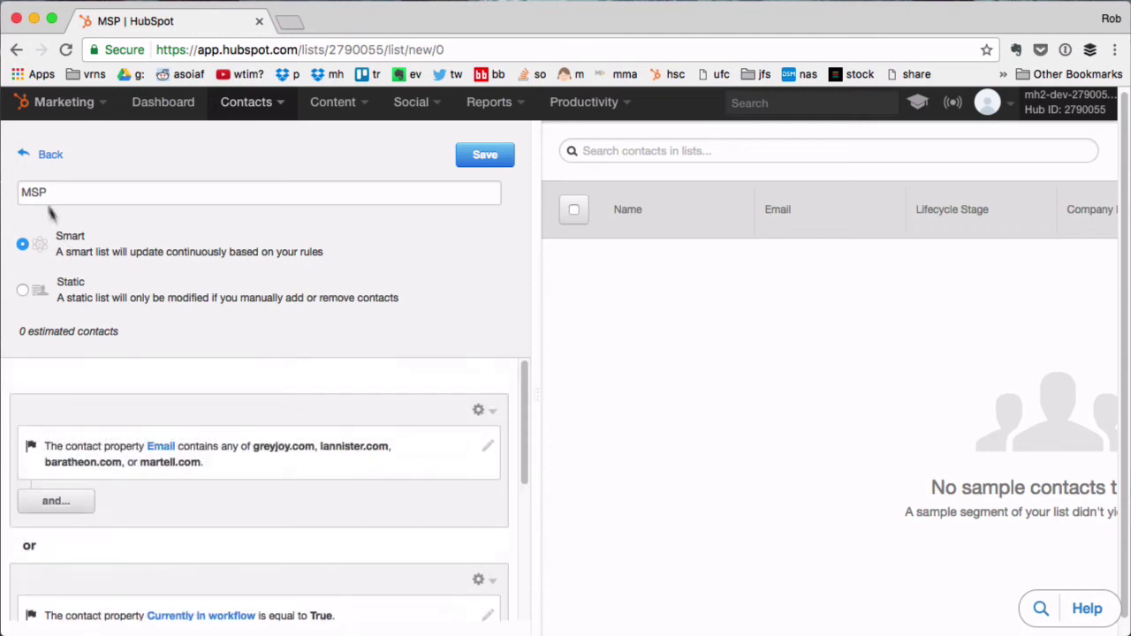
left_click_drag(39, 190, 9, 191)
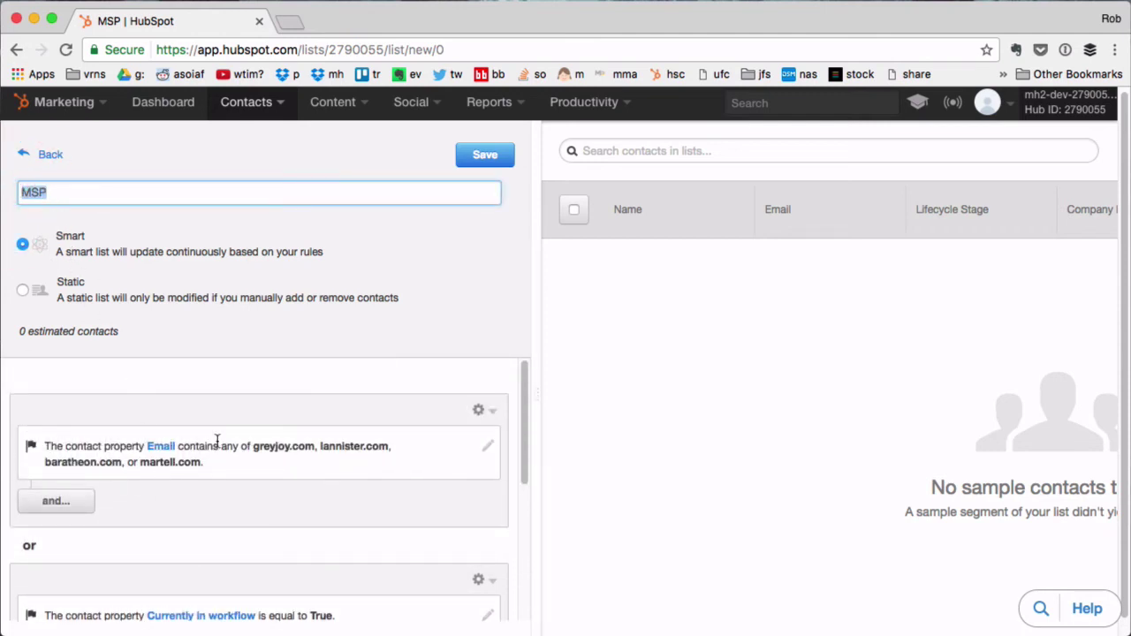
left_click_drag(210, 463, 46, 444)
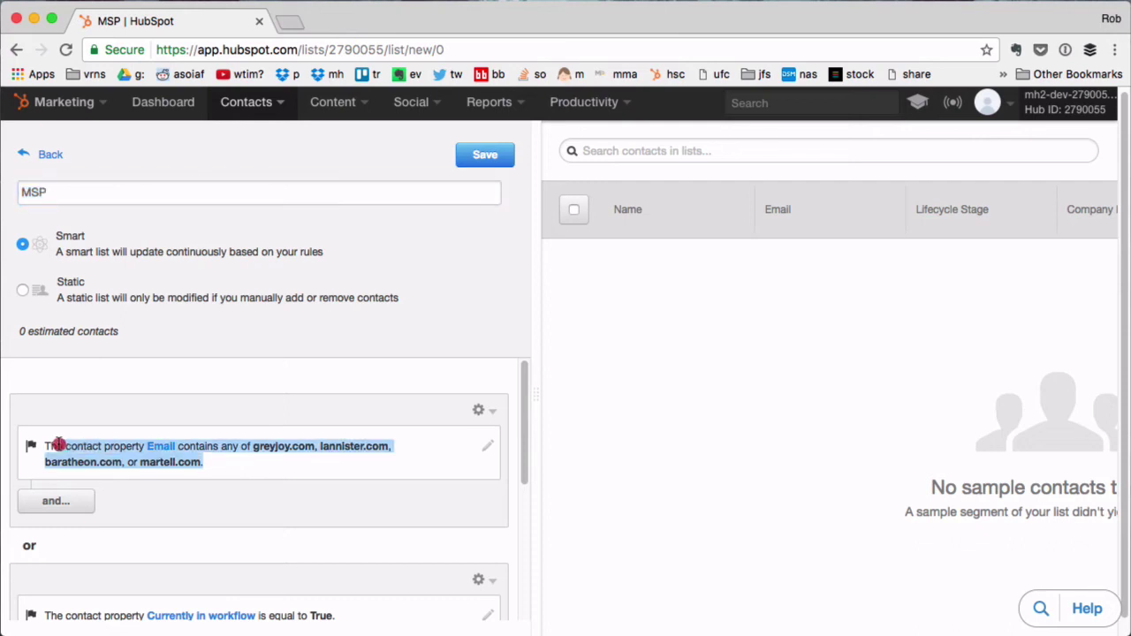
scroll(46, 491, "down", 3)
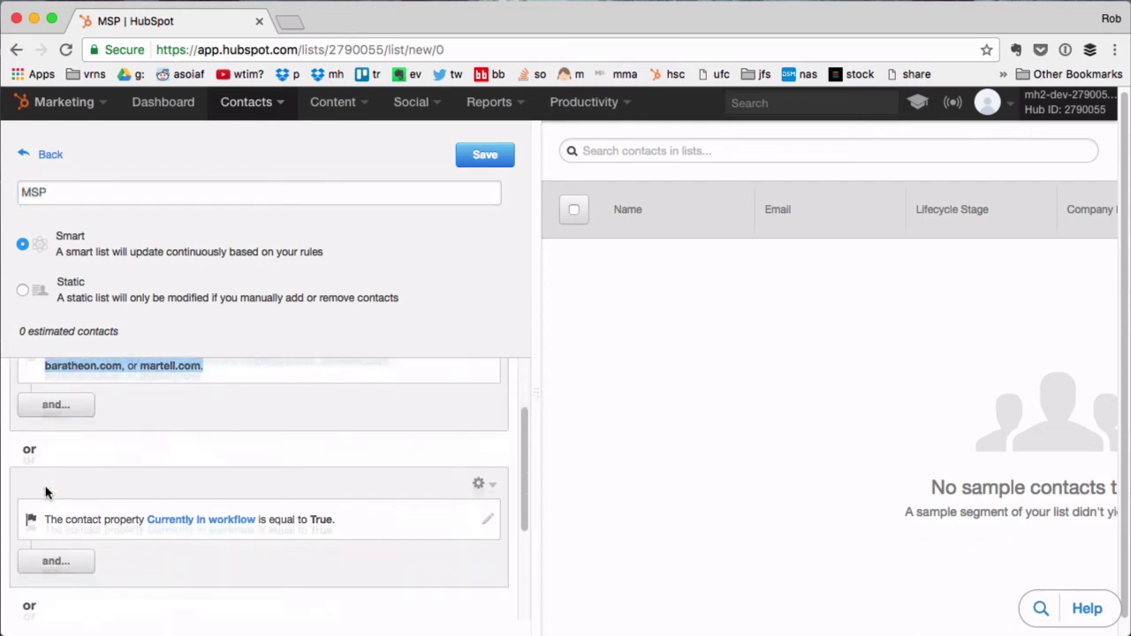
scroll(46, 491, "up", 3)
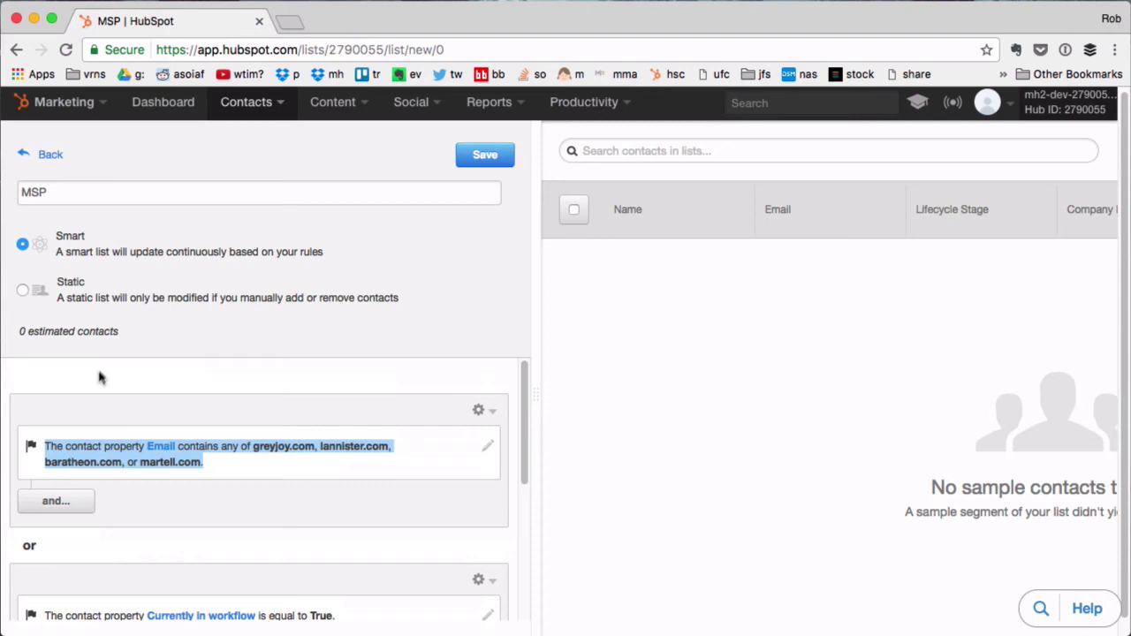
scroll(96, 442, "down", 2)
scroll(96, 442, "down", 3)
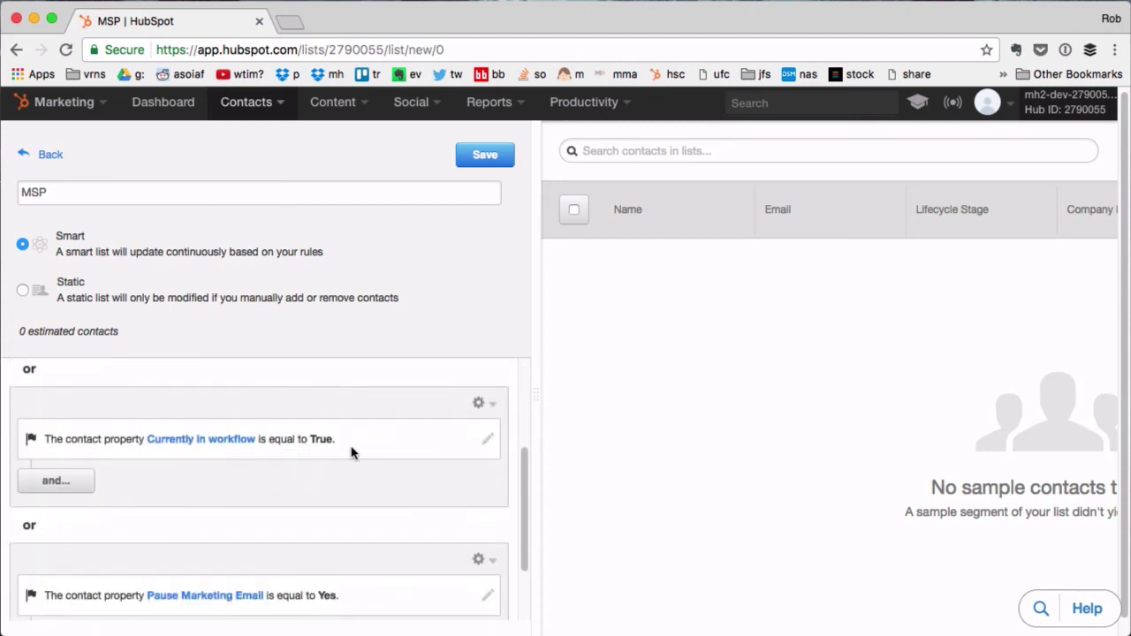
scroll(99, 442, "down", 3)
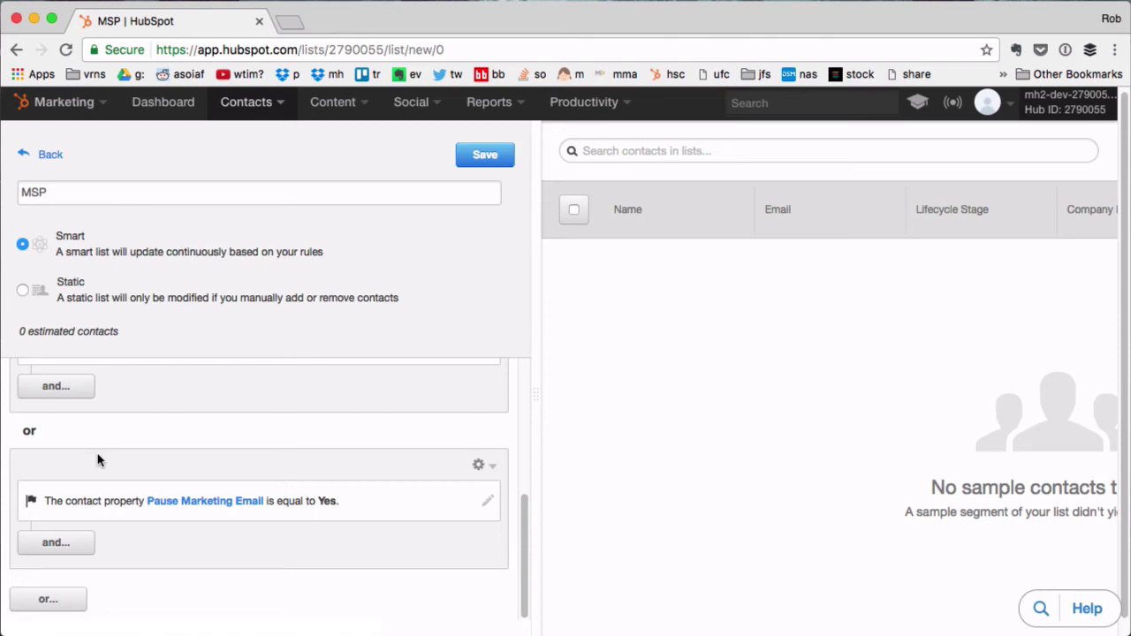
scroll(97, 458, "up", 3)
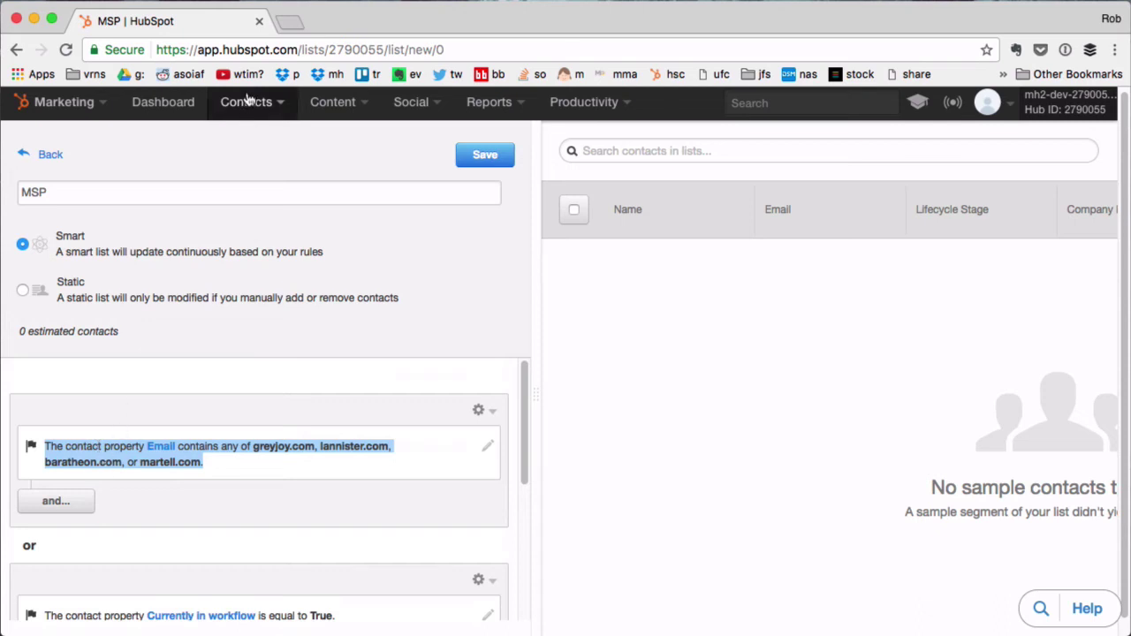
Start a new smart list named 'Contacts added by Log to CRM'
left_click(243, 175)
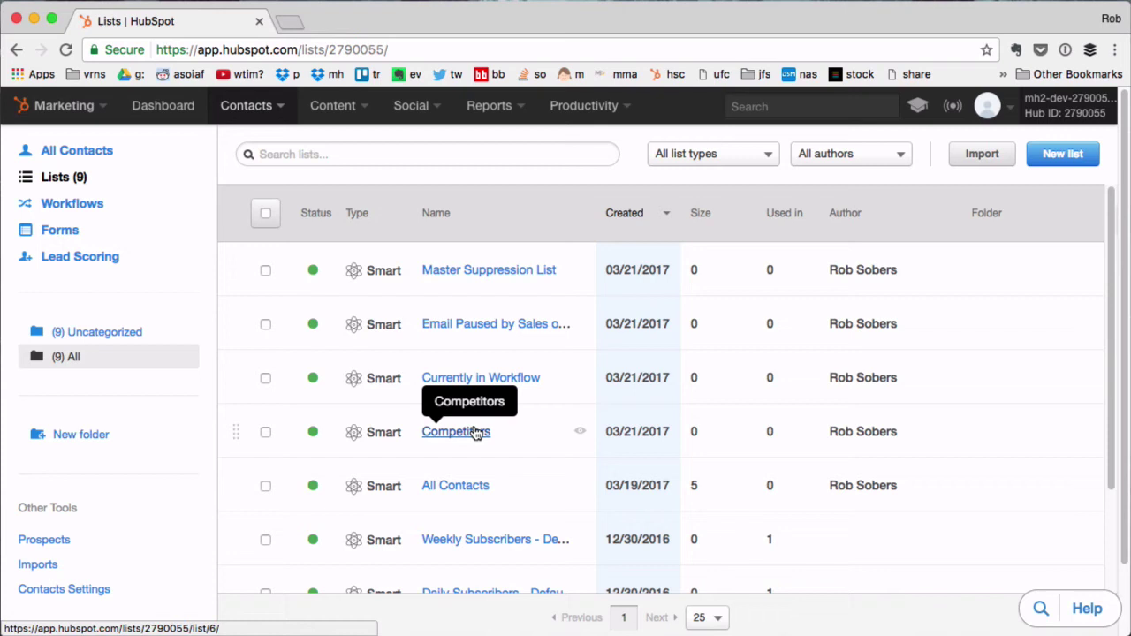
left_click(1074, 154)
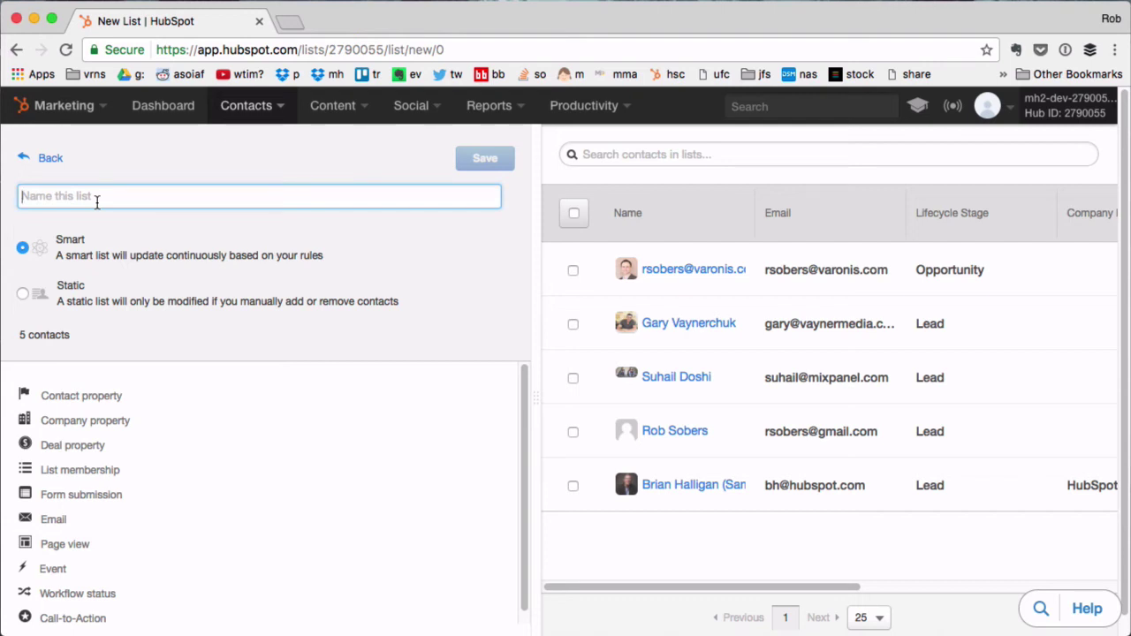
type("People ad")
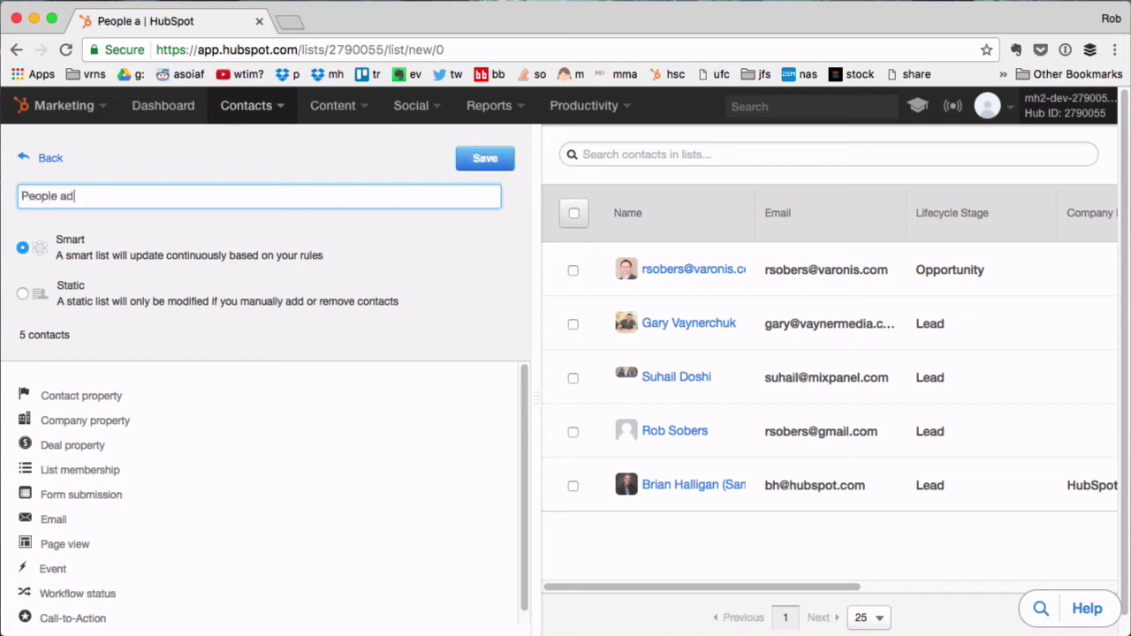
type("ded by Lo")
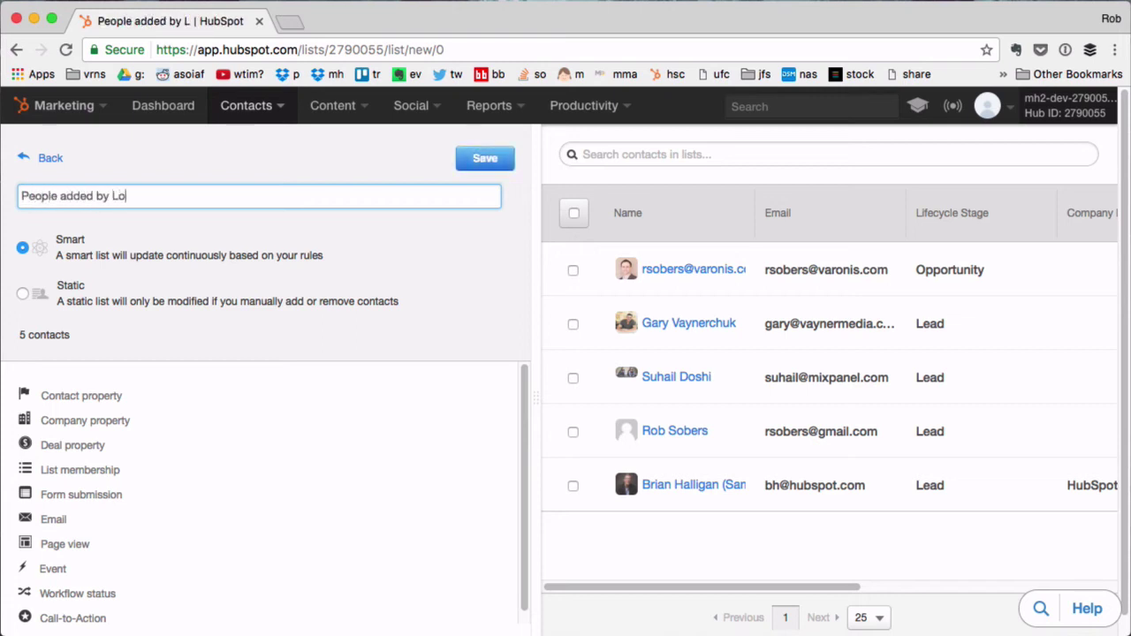
type("g to CRM")
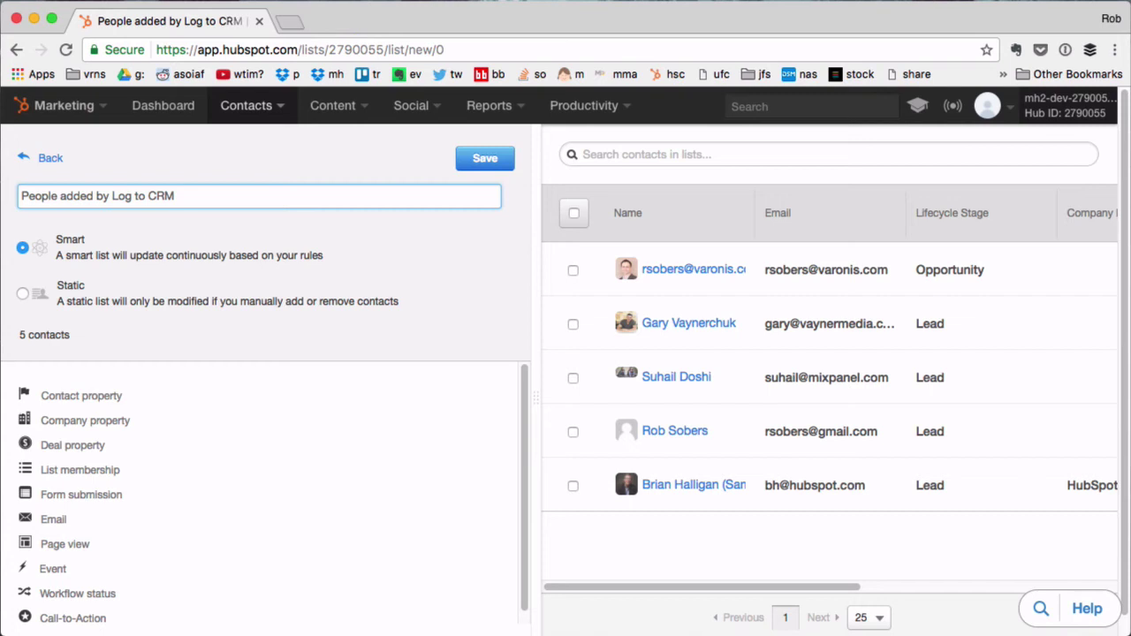
key("Delete")
key("Delete")
key("Delete")
key("Delete")
key("Delete")
key("Delete")
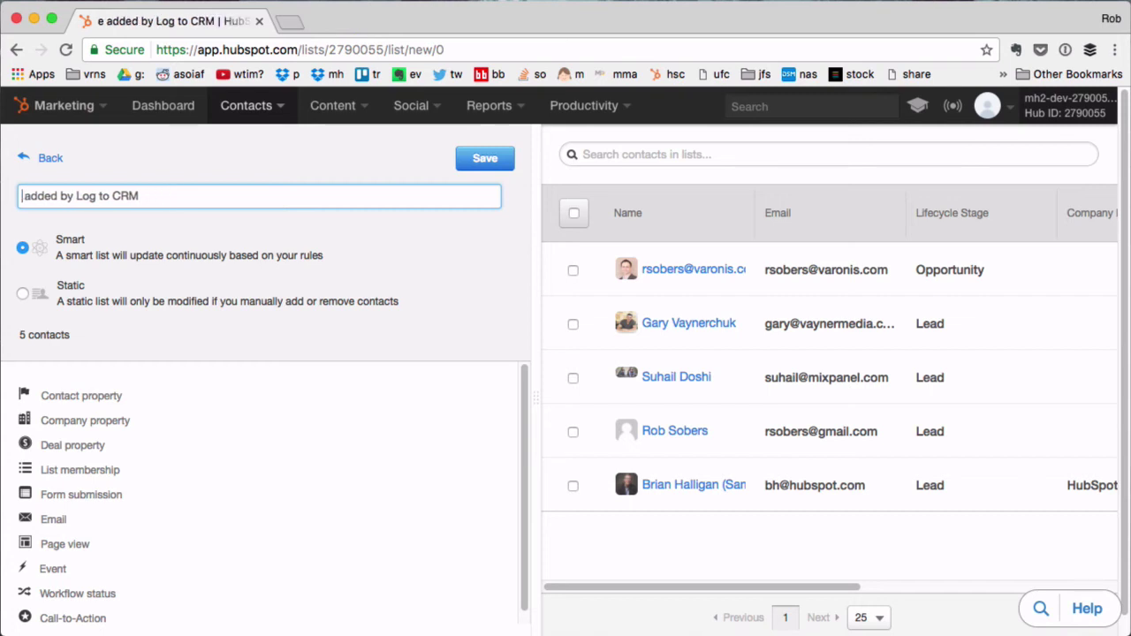
type("Contacts")
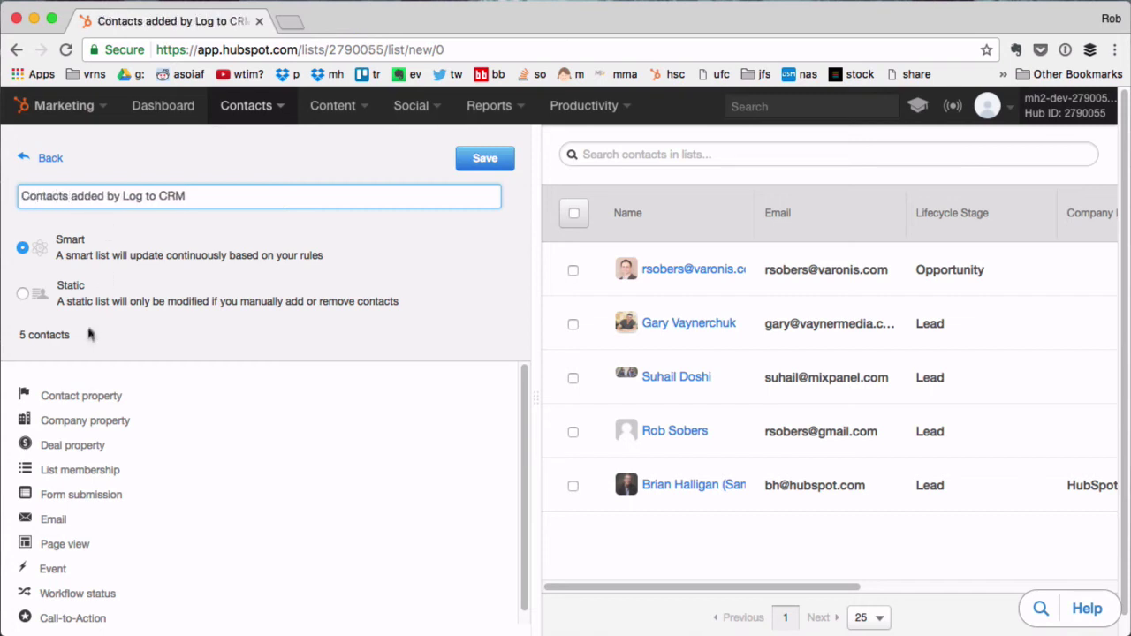
Filter it to Original Source Drill-Down 2 equal to BCC_TO_CRM and save the list
left_click(87, 402)
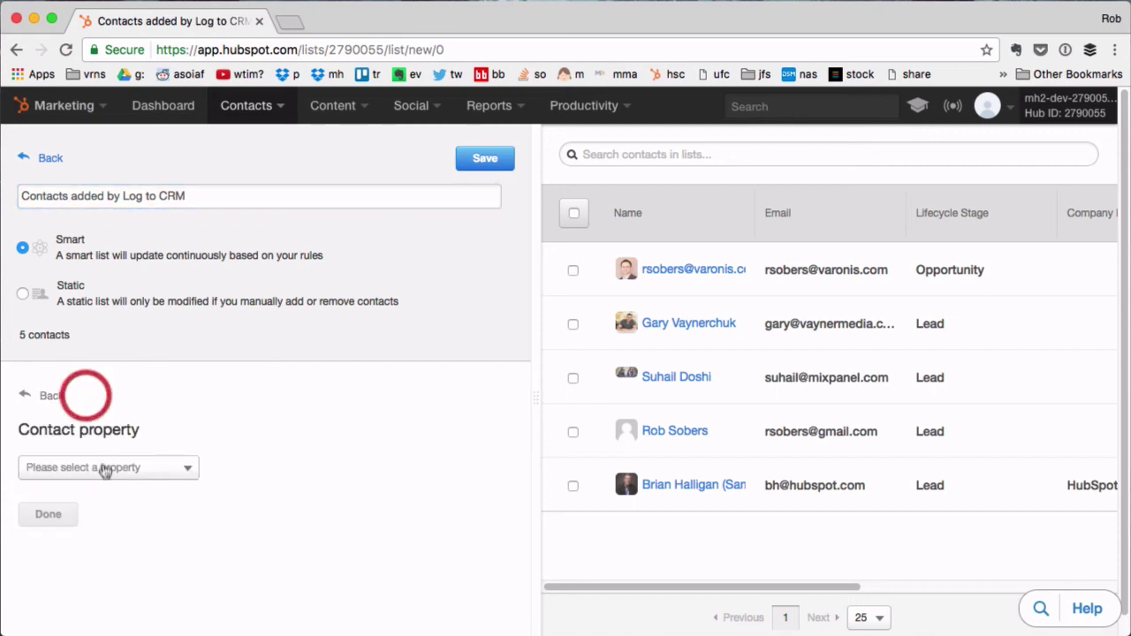
left_click(103, 468)
type("original")
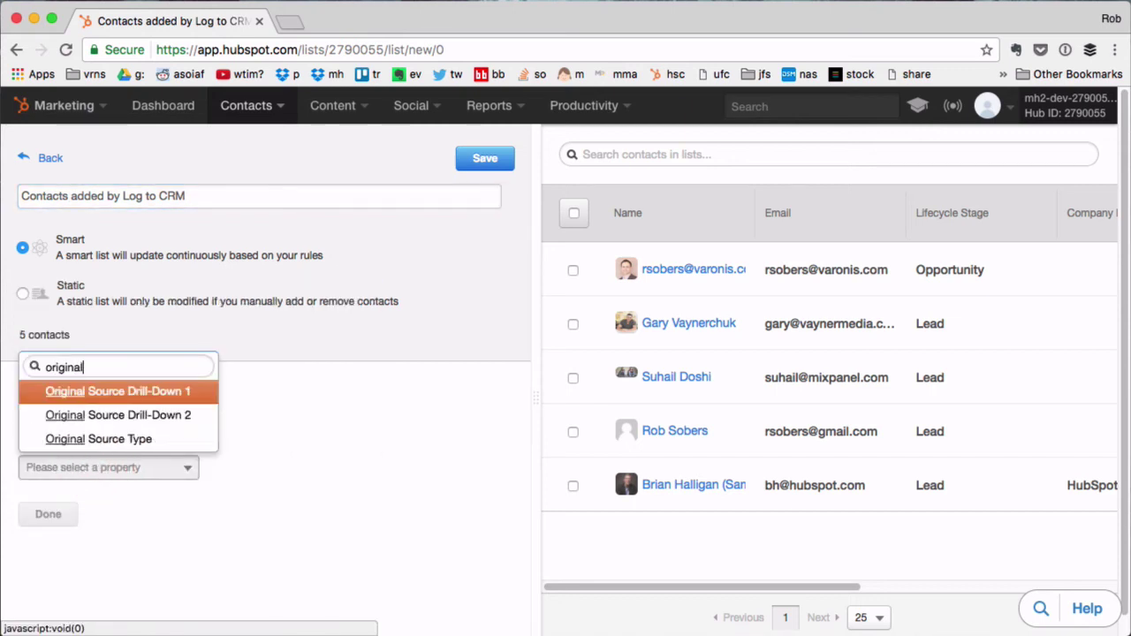
left_click(141, 415)
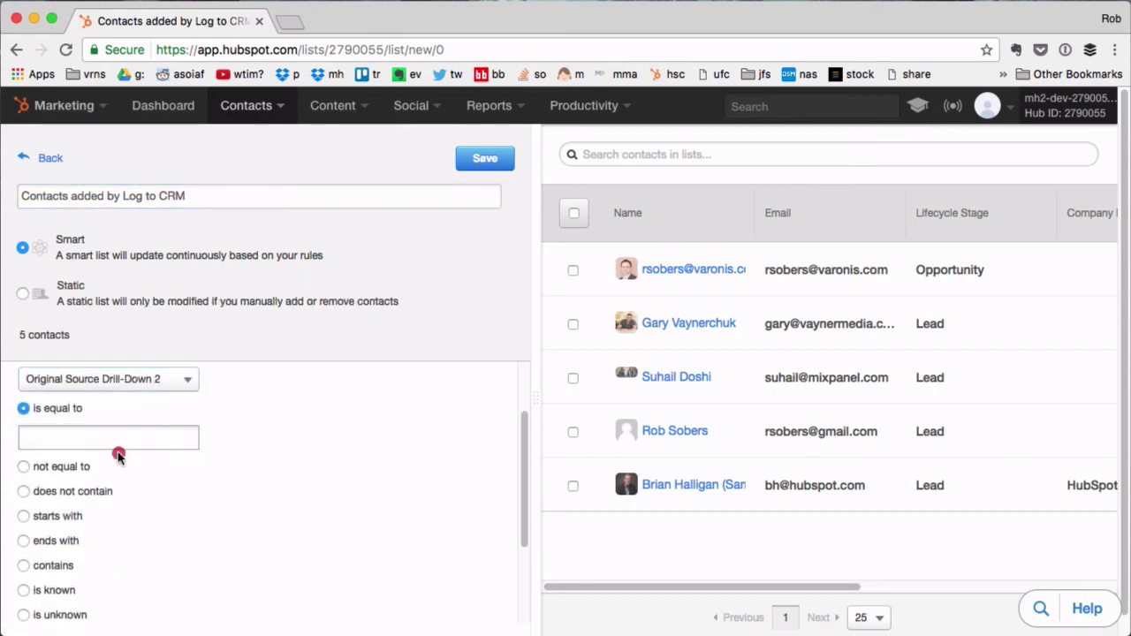
left_click(117, 439)
type("BCC_")
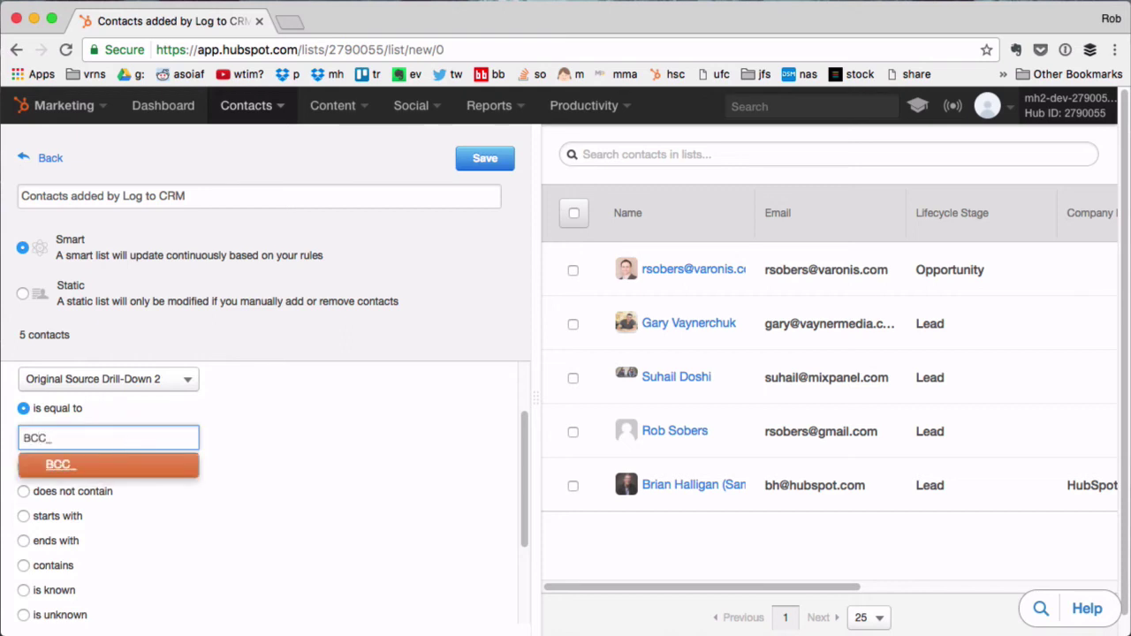
type("TO_CRM")
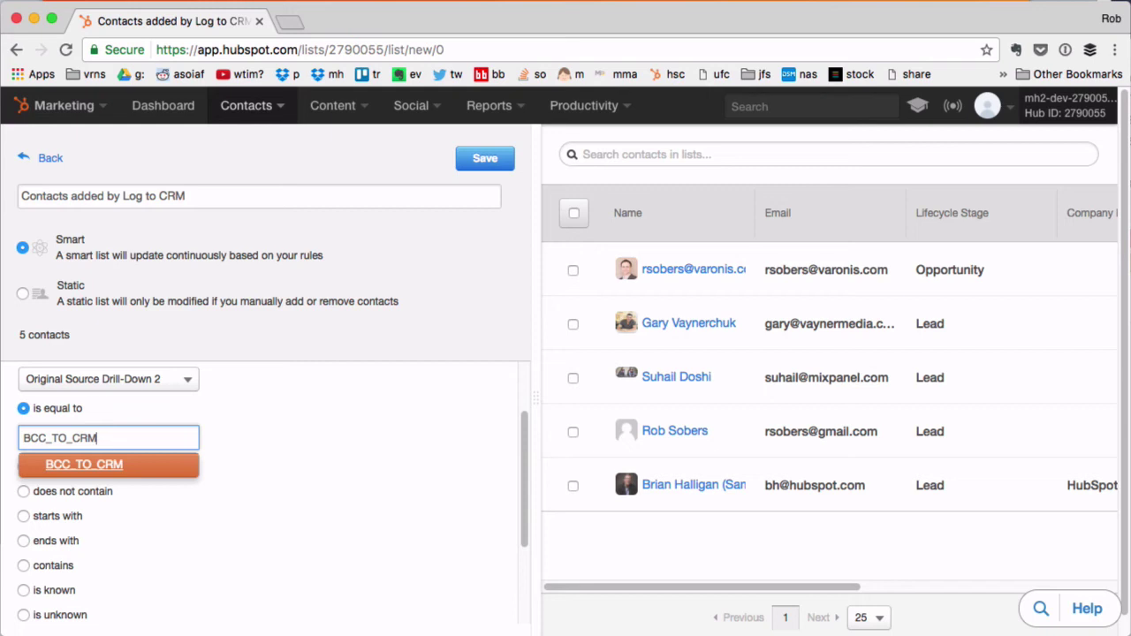
left_click(55, 466)
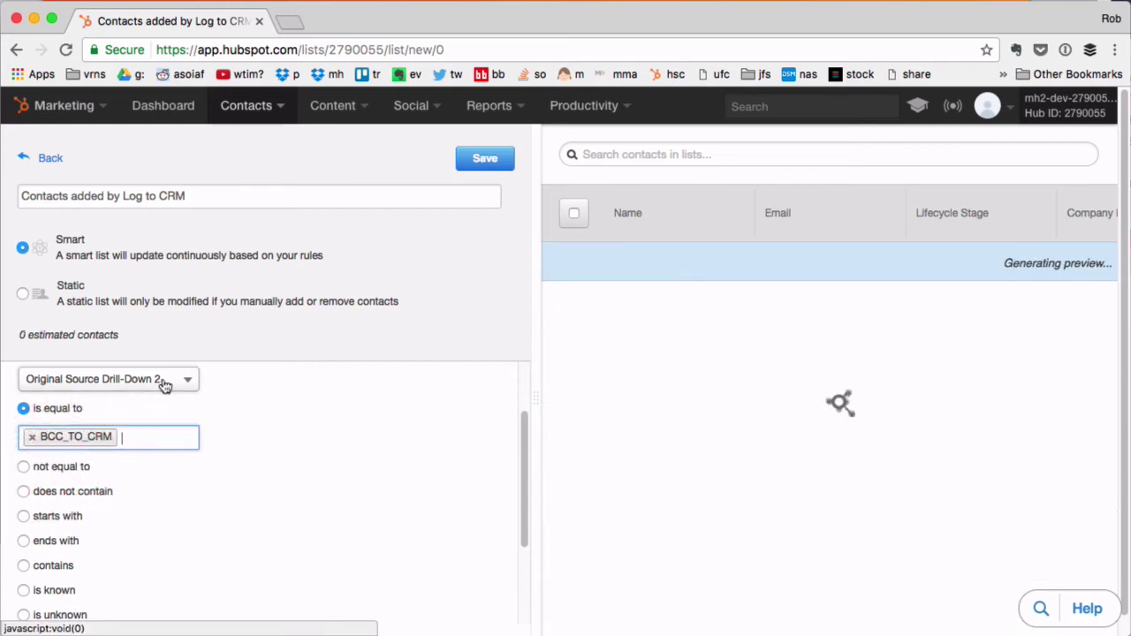
left_click(484, 158)
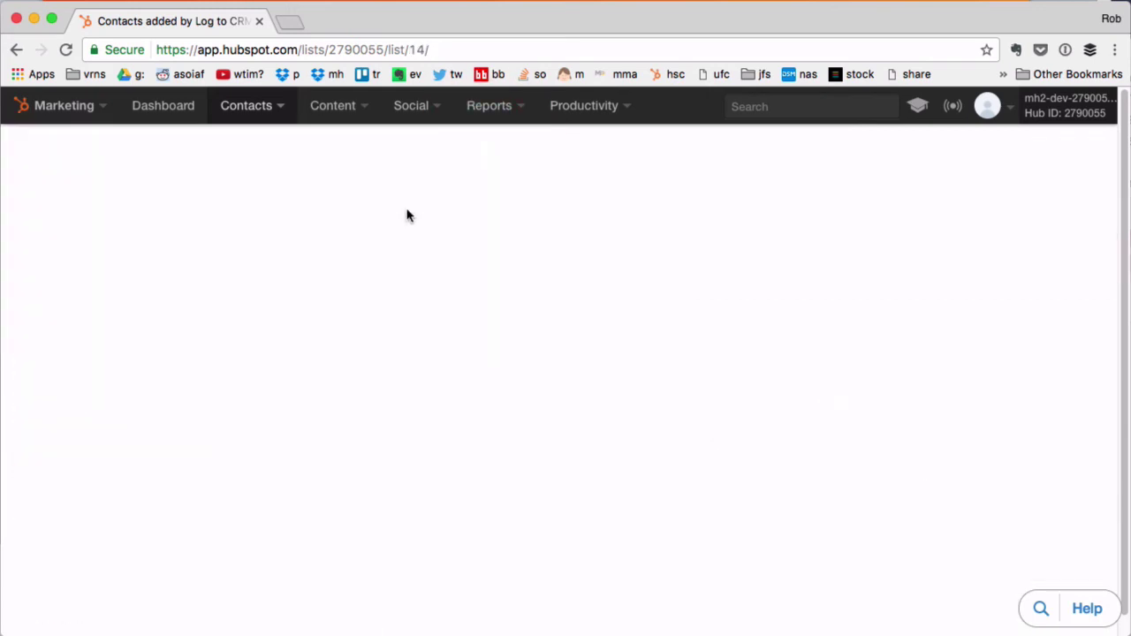
Add an OR condition on Master Suppression List: member of Contacts added by Log to CRM, and save
left_click(68, 157)
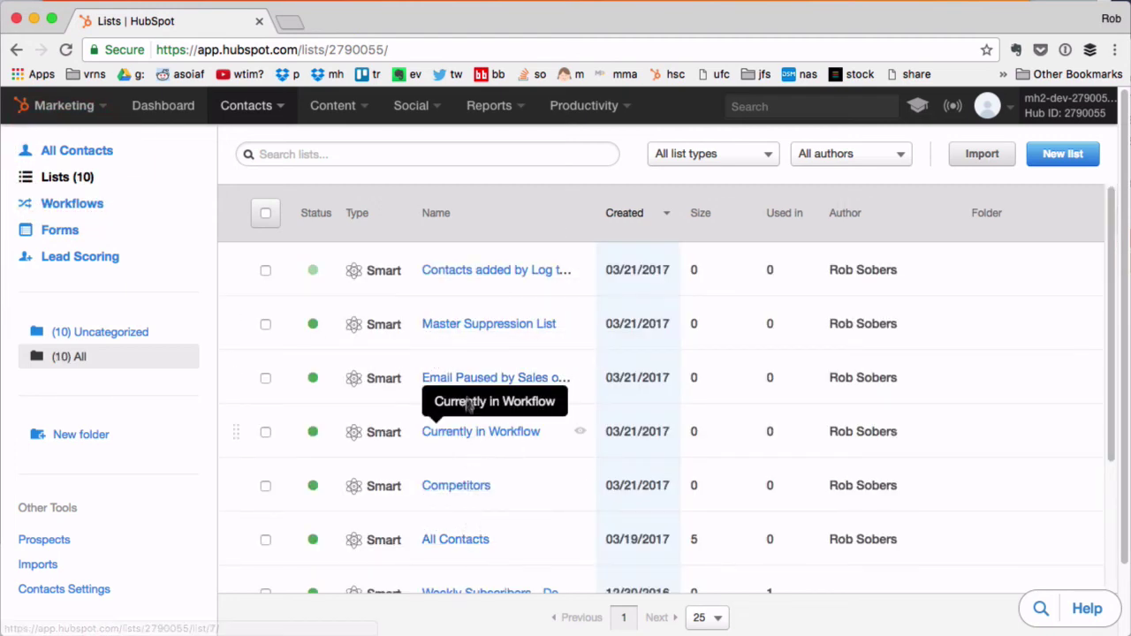
left_click(478, 327)
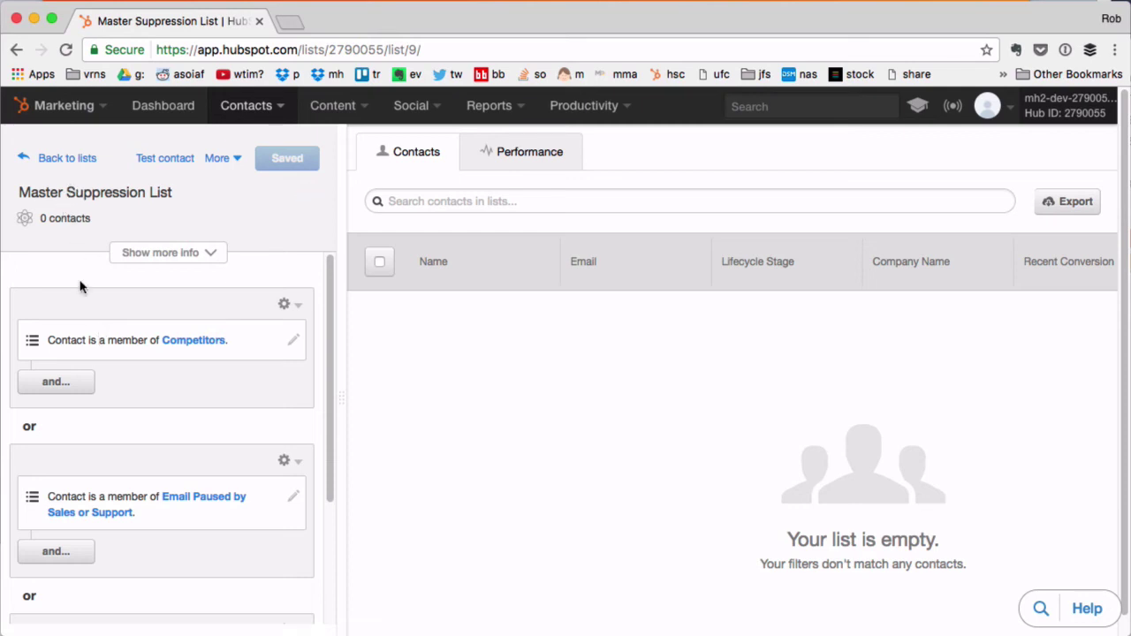
scroll(81, 345, "down", 2)
scroll(99, 320, "down", 3)
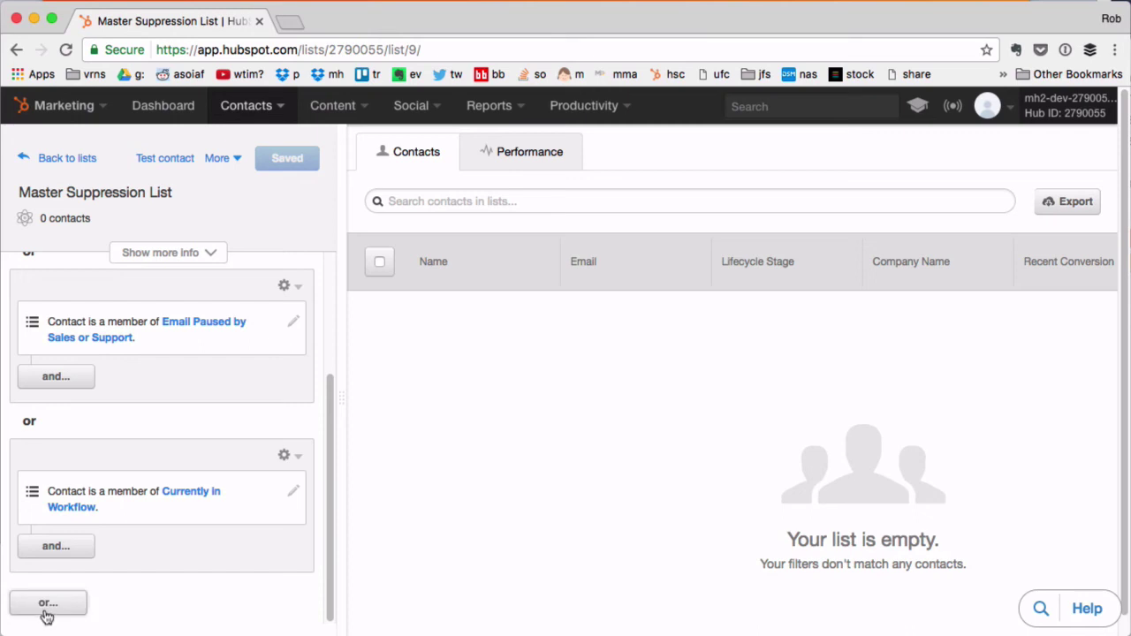
left_click(46, 606)
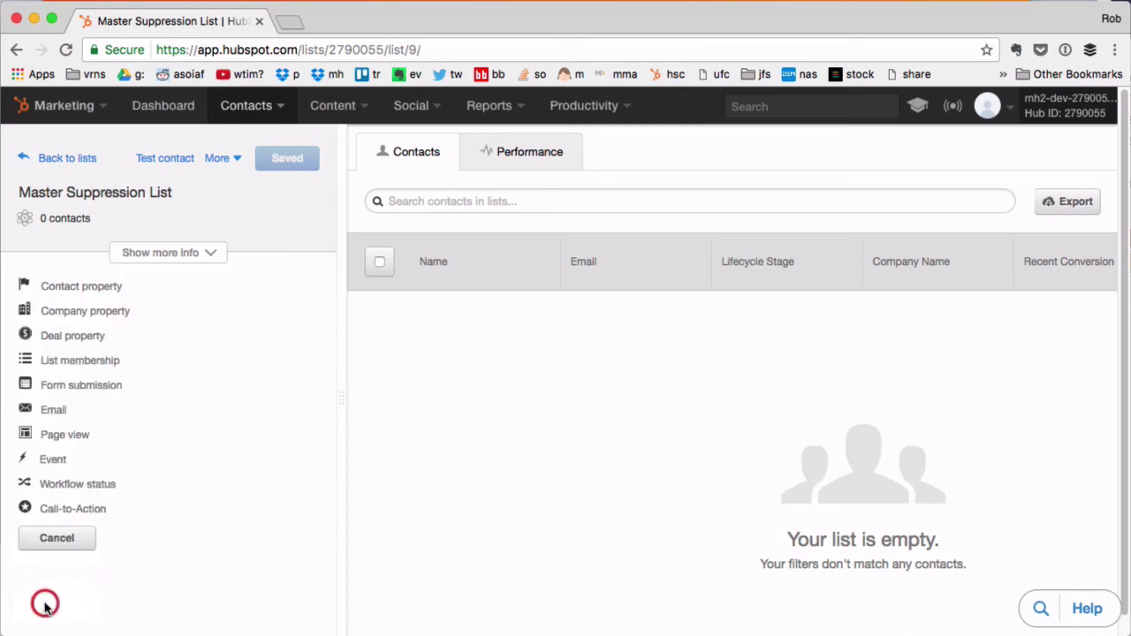
left_click(75, 358)
left_click(68, 389)
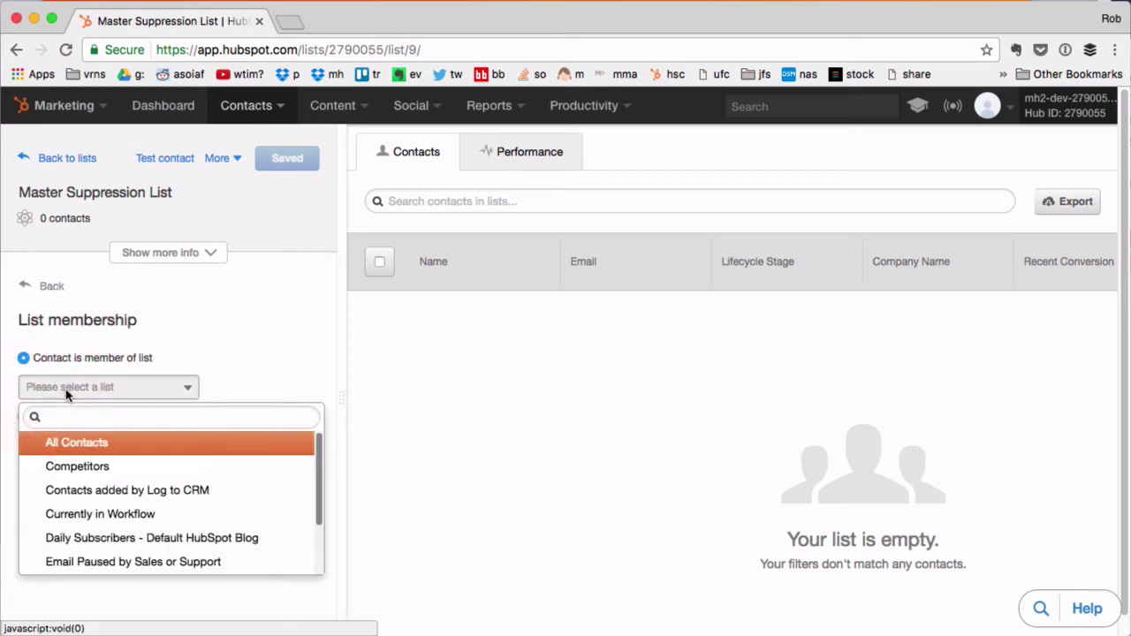
type("contacts")
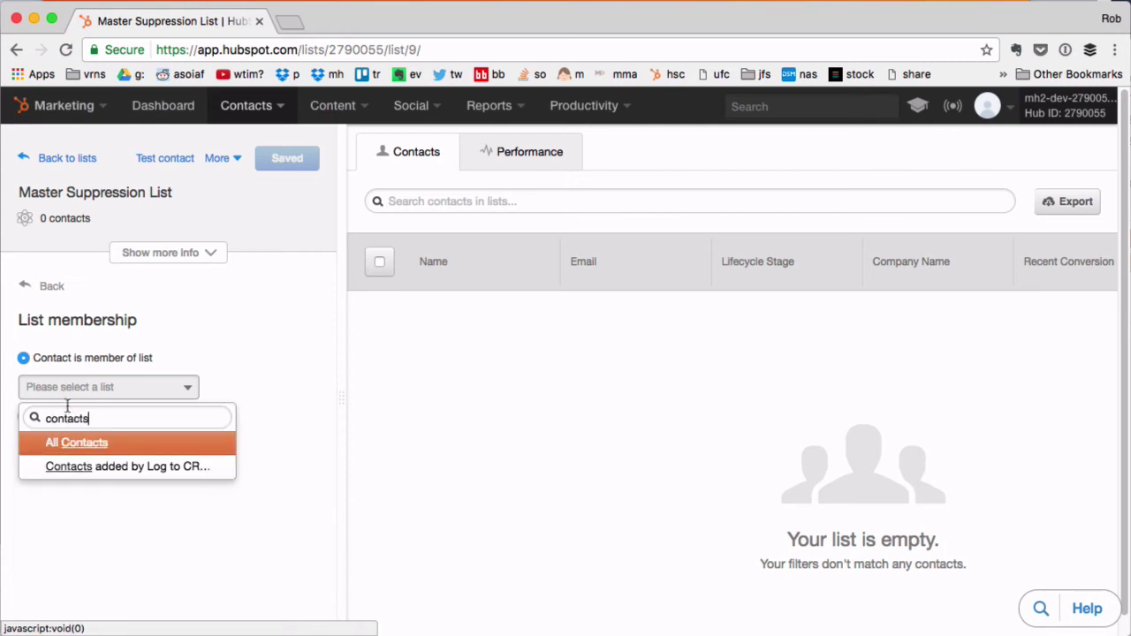
left_click(76, 465)
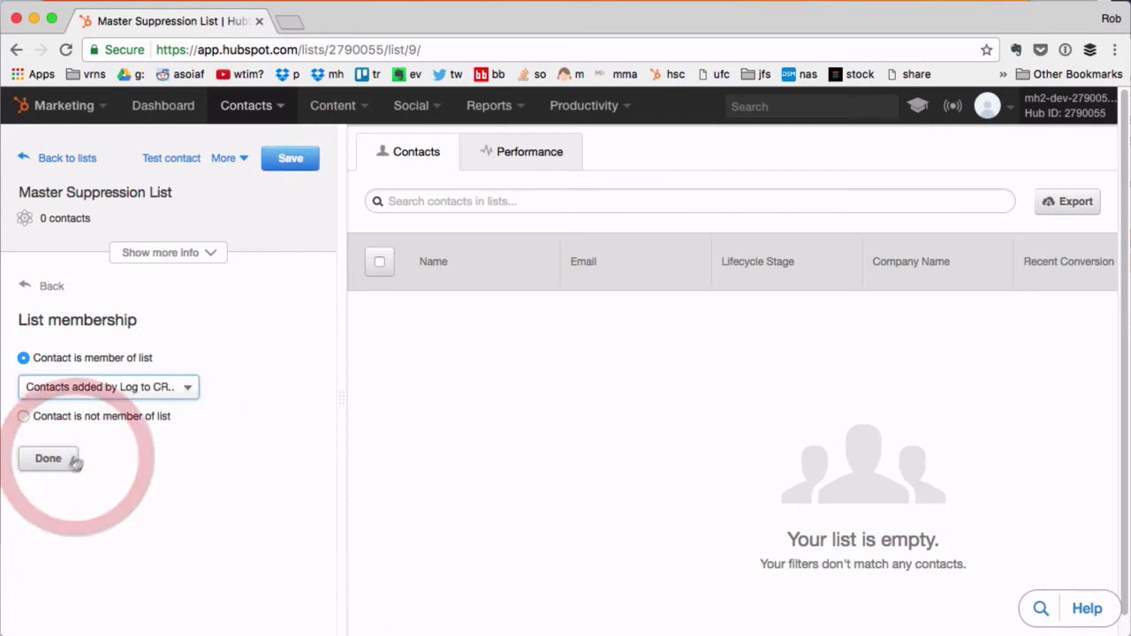
left_click(280, 160)
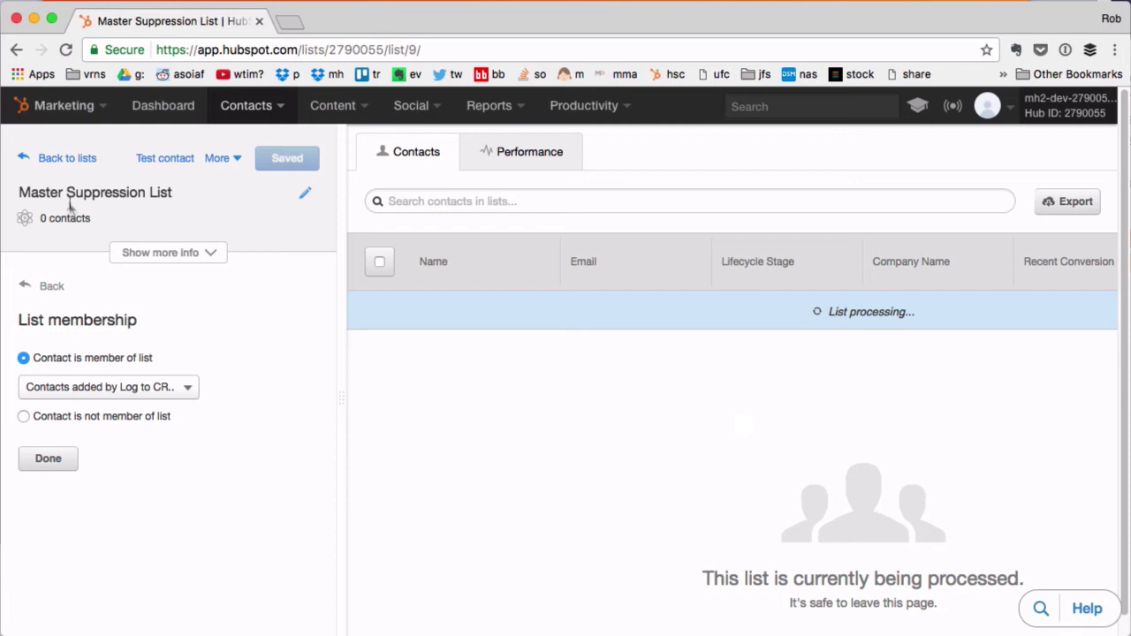
left_click(61, 158)
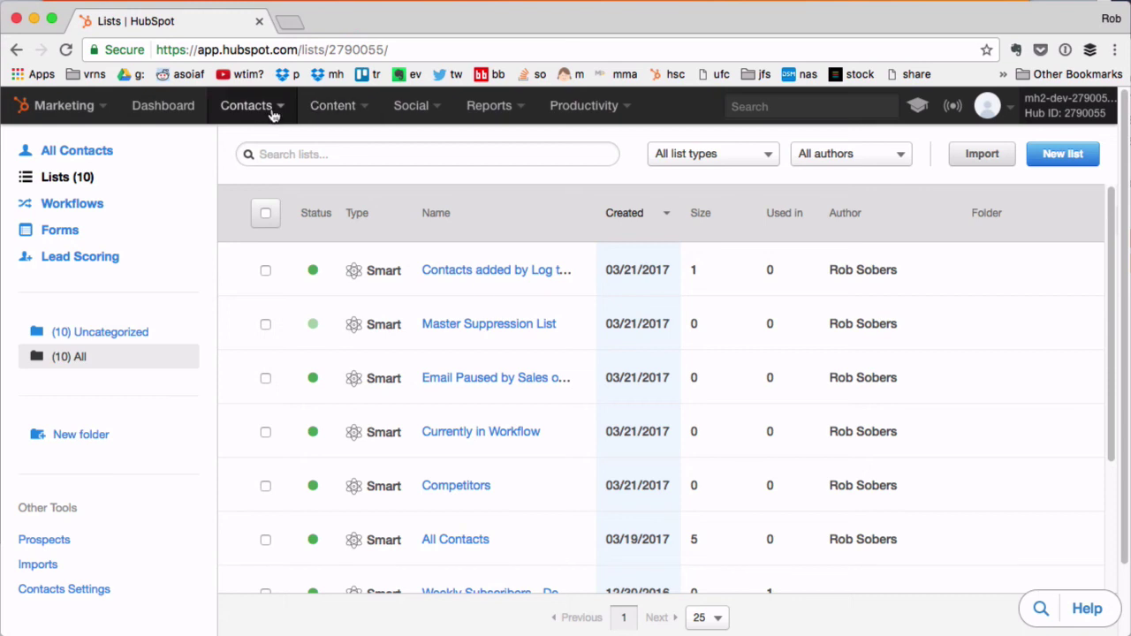
Exclude Weekly Subscribers - Default HubSpot Blog in the email's recipient settings
left_click(307, 111)
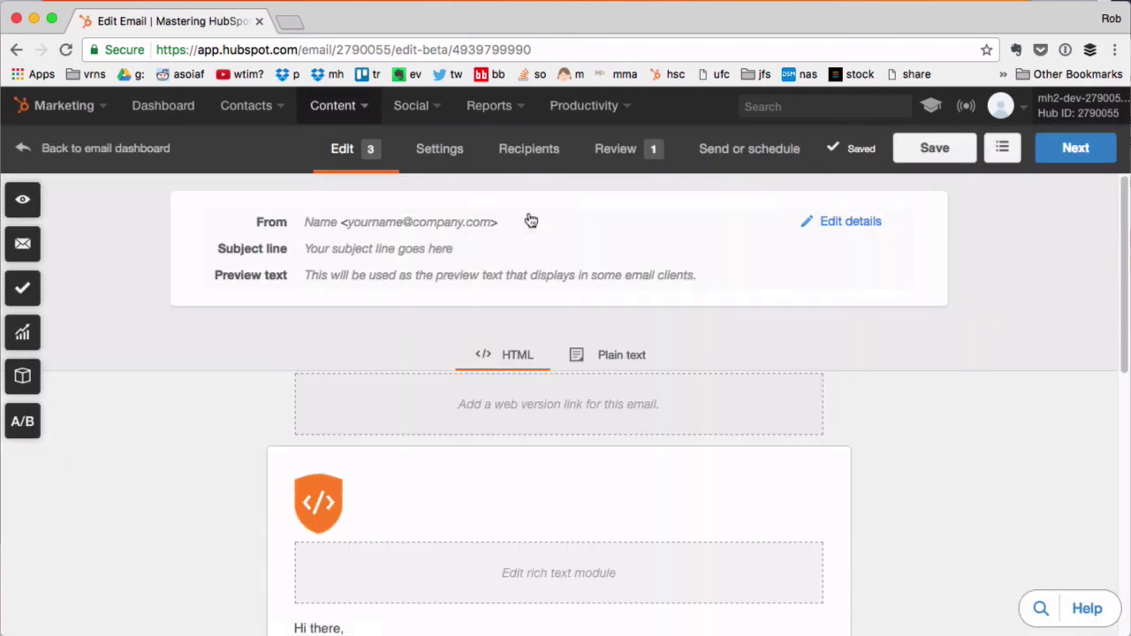
left_click(525, 159)
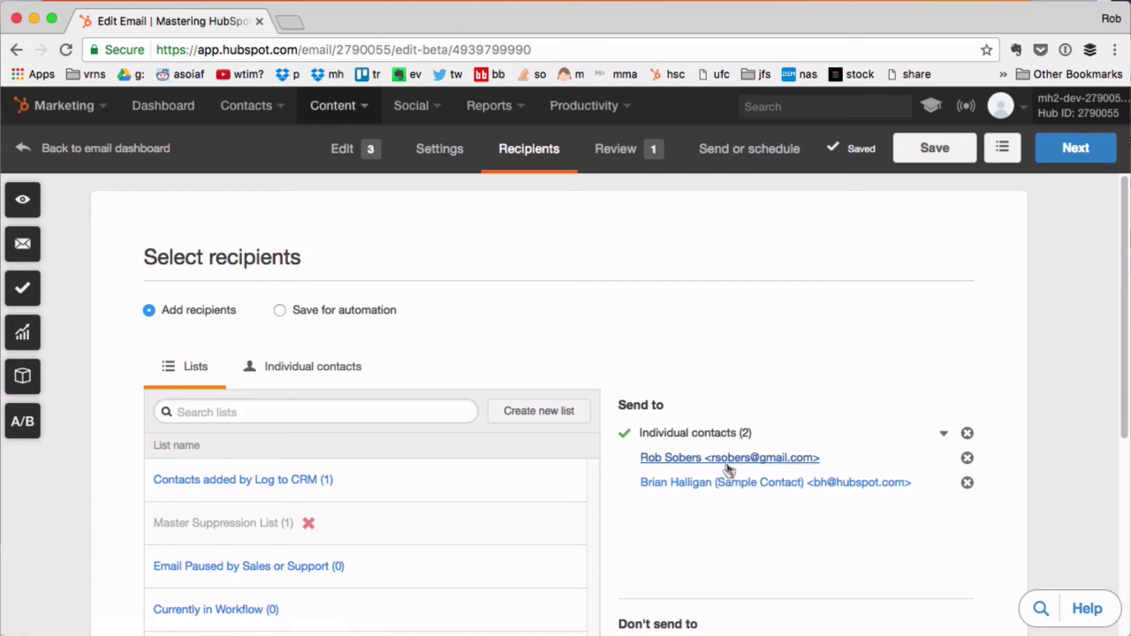
scroll(720, 469, "down", 5)
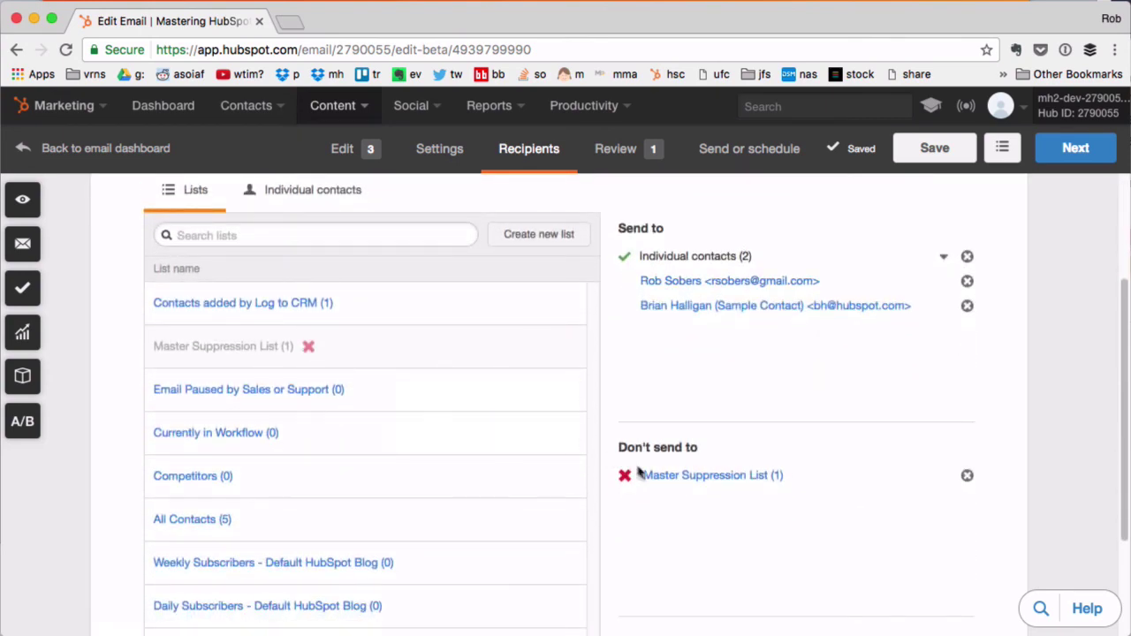
left_click_drag(619, 447, 722, 445)
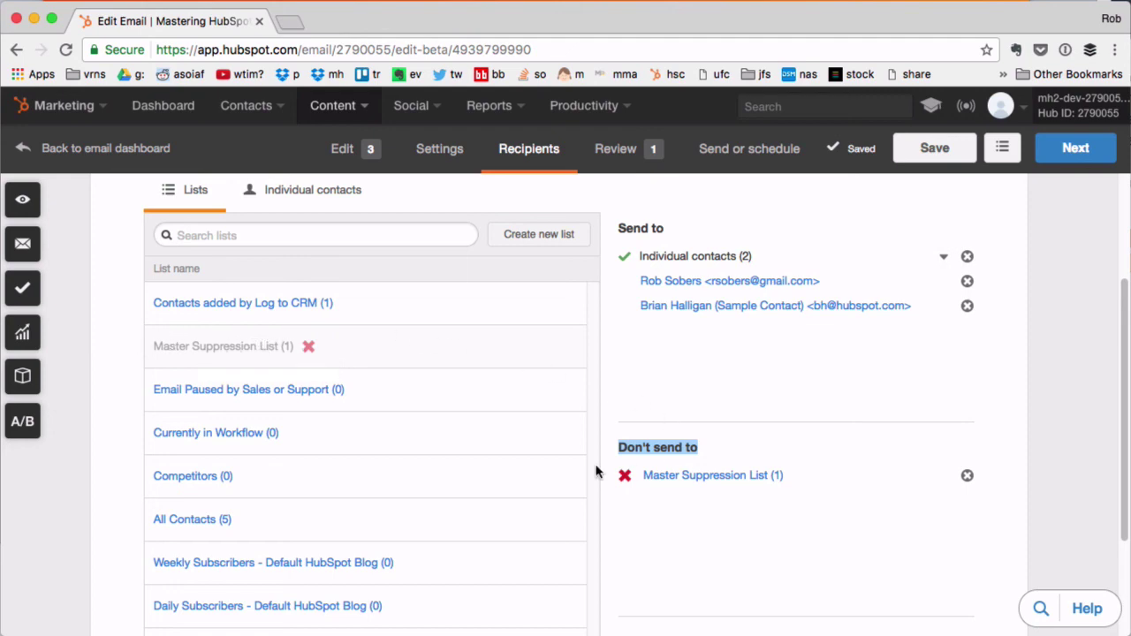
scroll(597, 472, "up", 2)
scroll(597, 472, "up", 1)
scroll(662, 453, "down", 4)
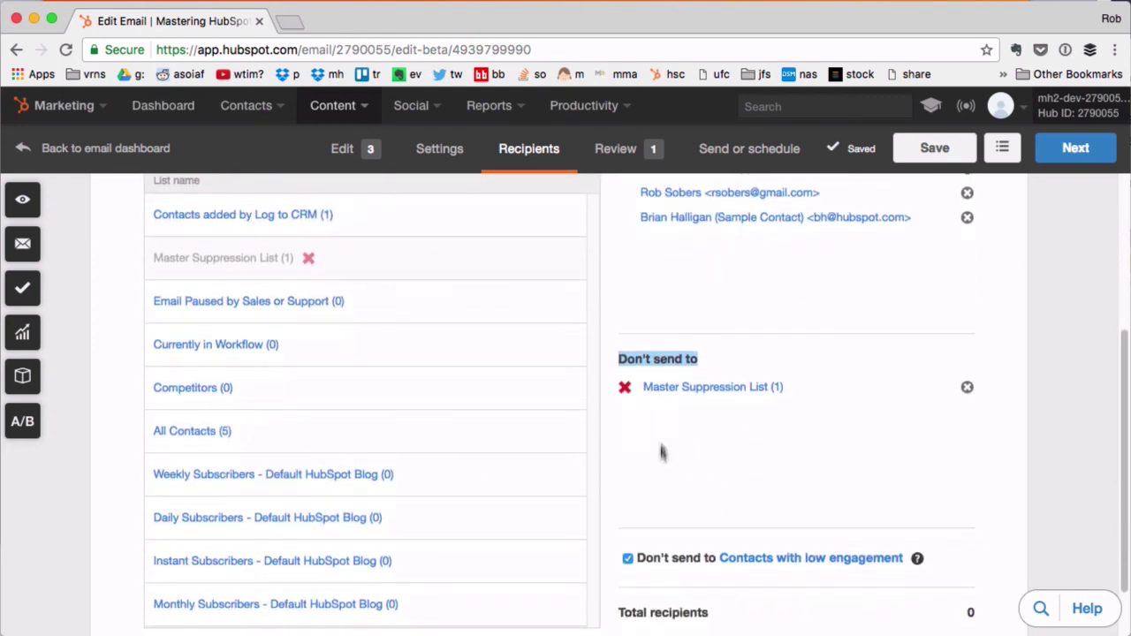
mouse_move(371, 562)
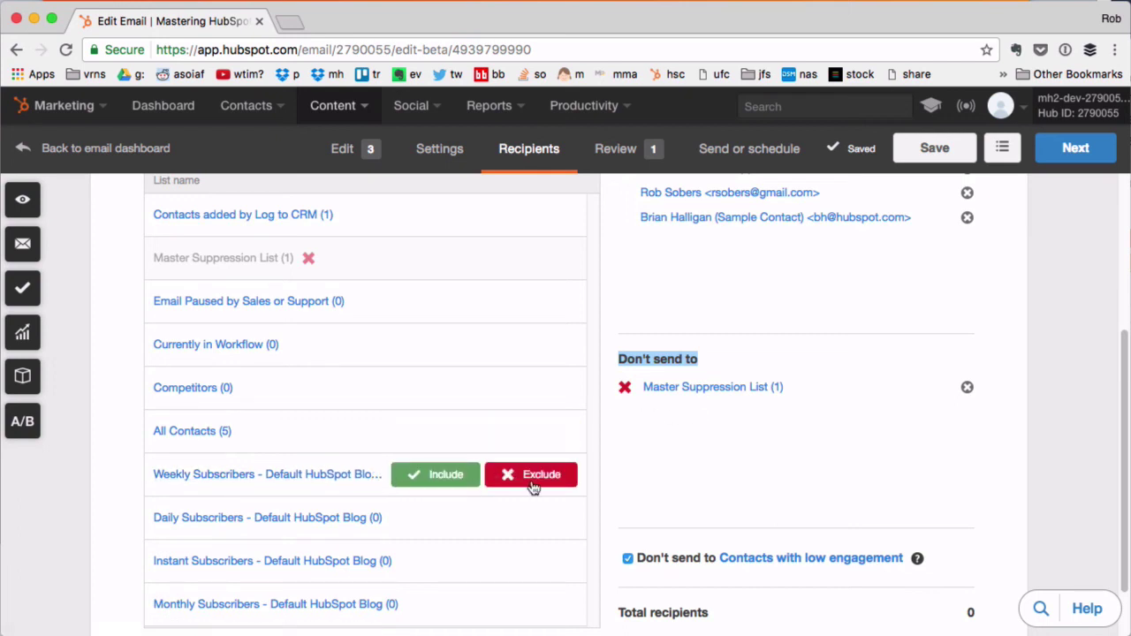
left_click(531, 484)
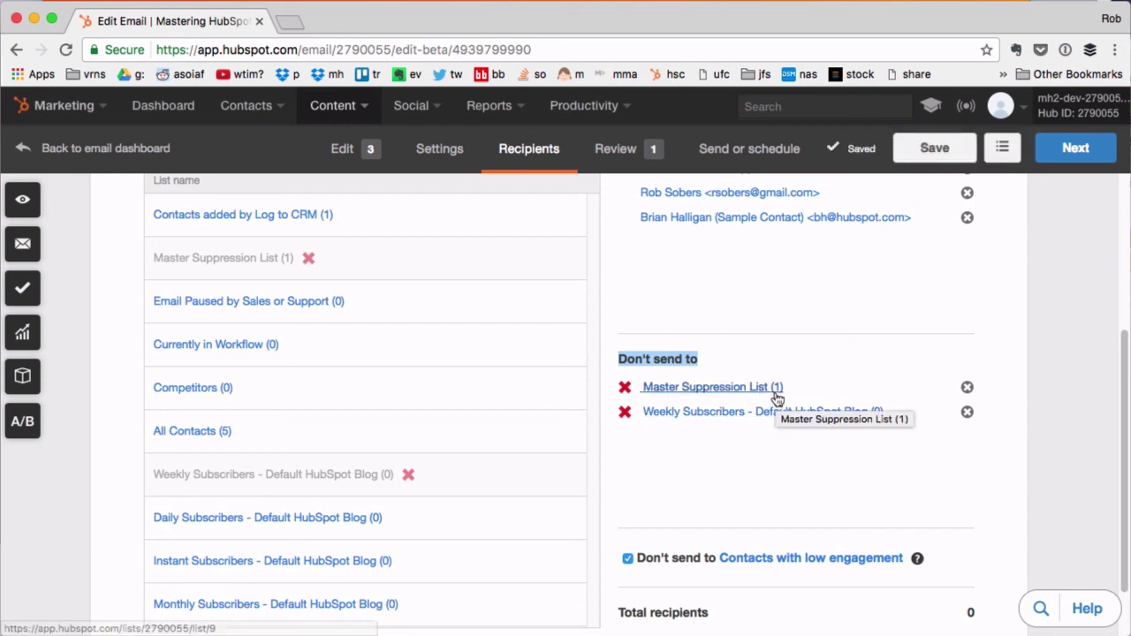
scroll(606, 472, "up", 5)
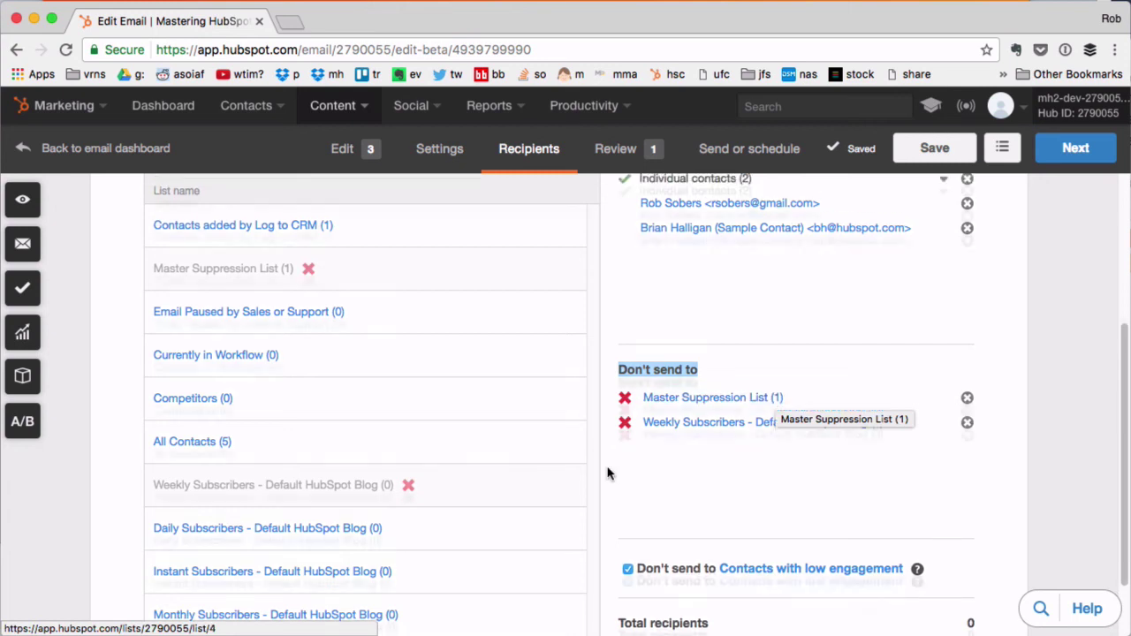
Create a new workflow named Test
left_click(270, 107)
left_click(274, 200)
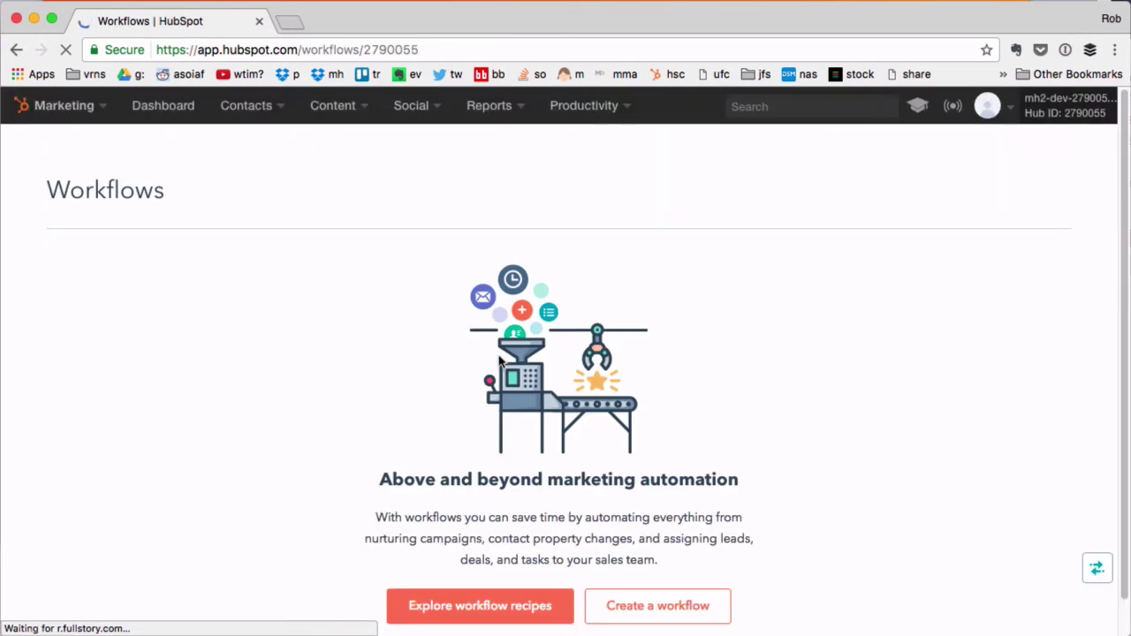
left_click(633, 613)
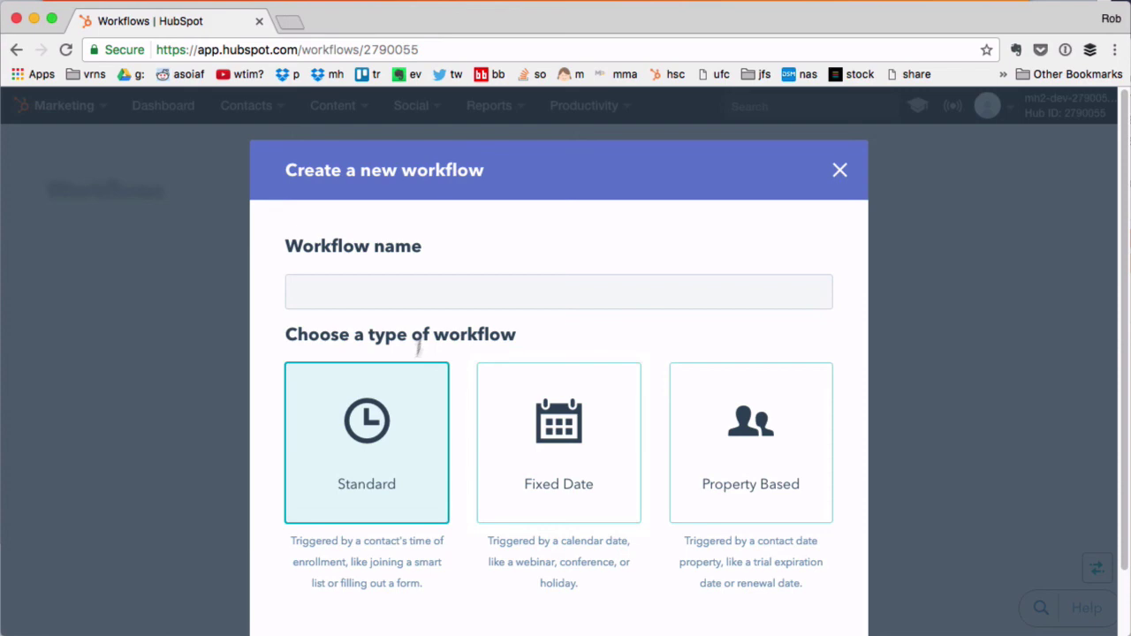
left_click(382, 295)
type("Test")
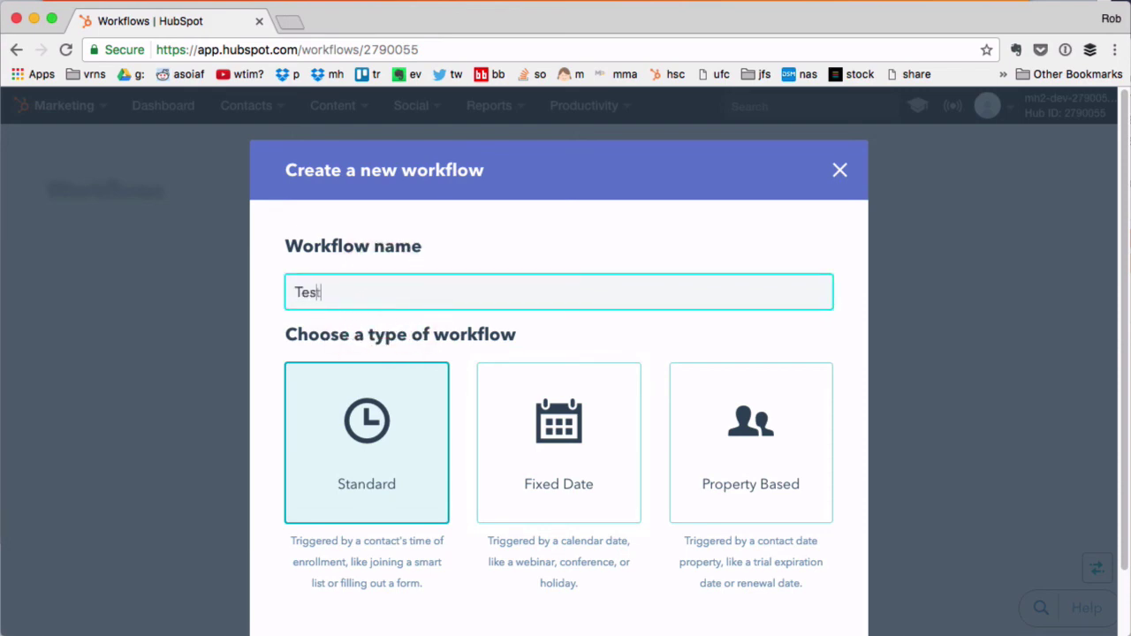
left_click(402, 583)
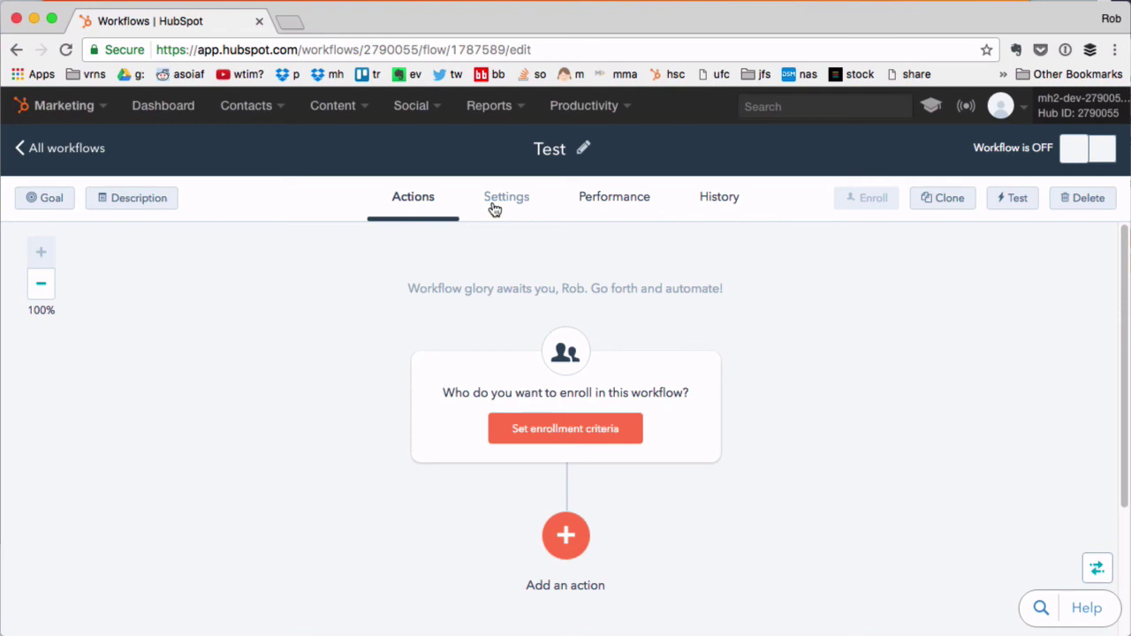
Set Master Suppression List as the Test workflow's suppression list
left_click(495, 205)
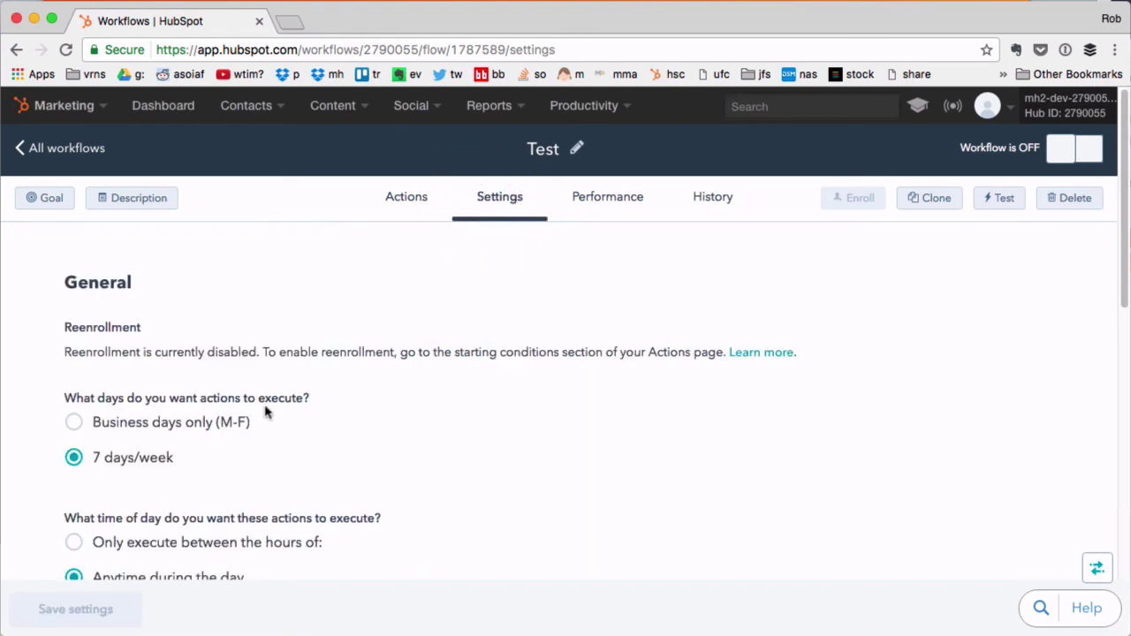
mouse_move(1124, 302)
left_mouse_down()
mouse_move(1127, 560)
mouse_move(1107, 617)
left_mouse_up()
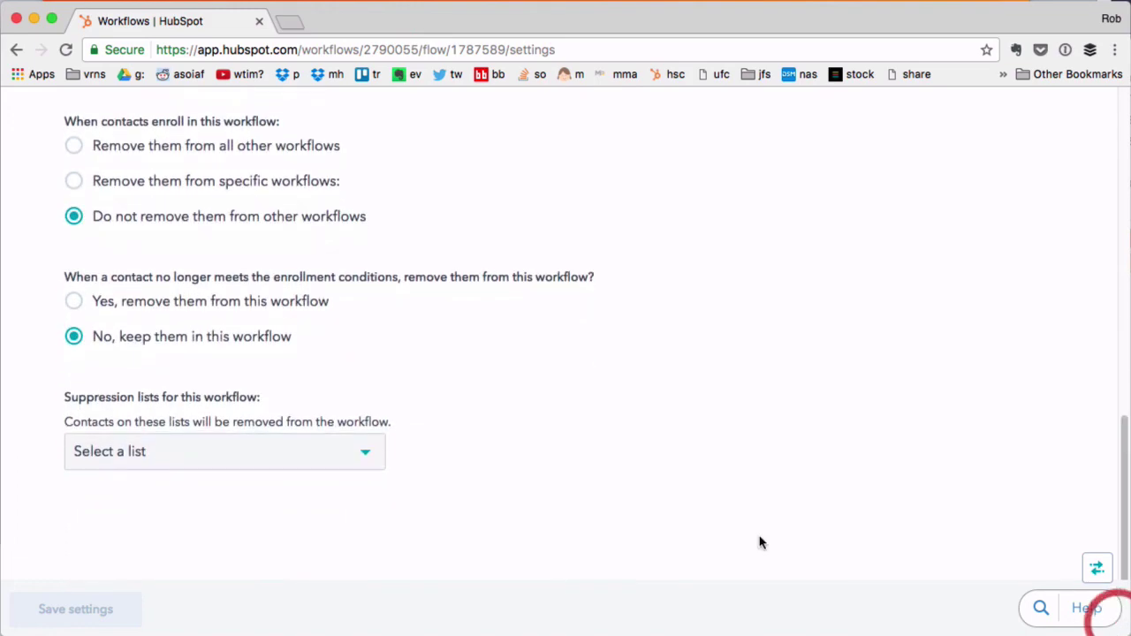
left_click(222, 458)
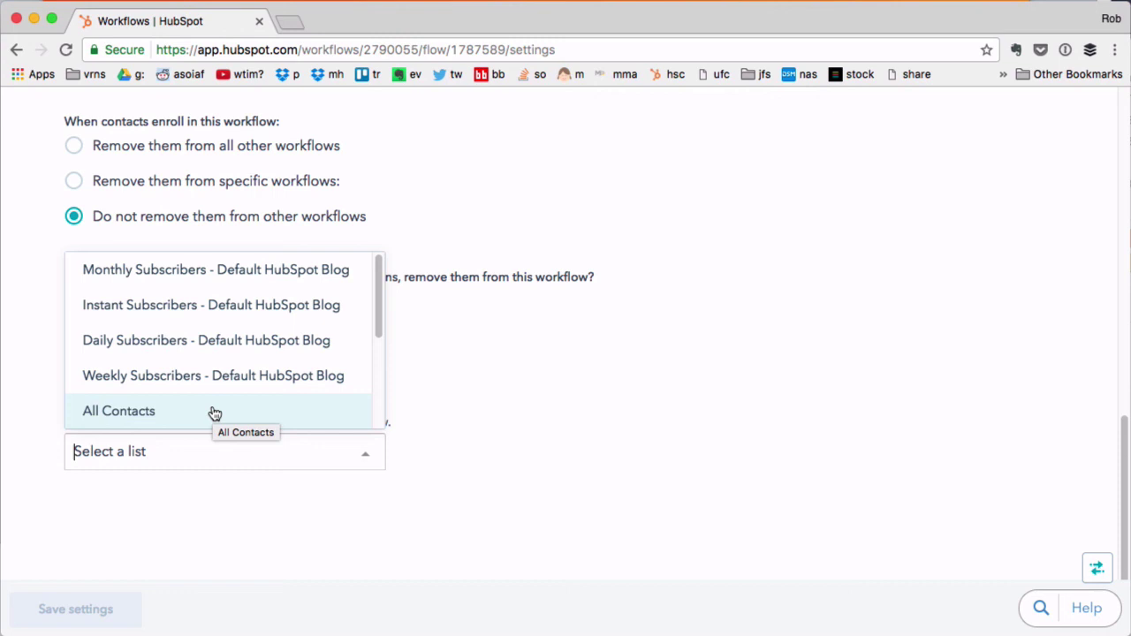
type("masterin")
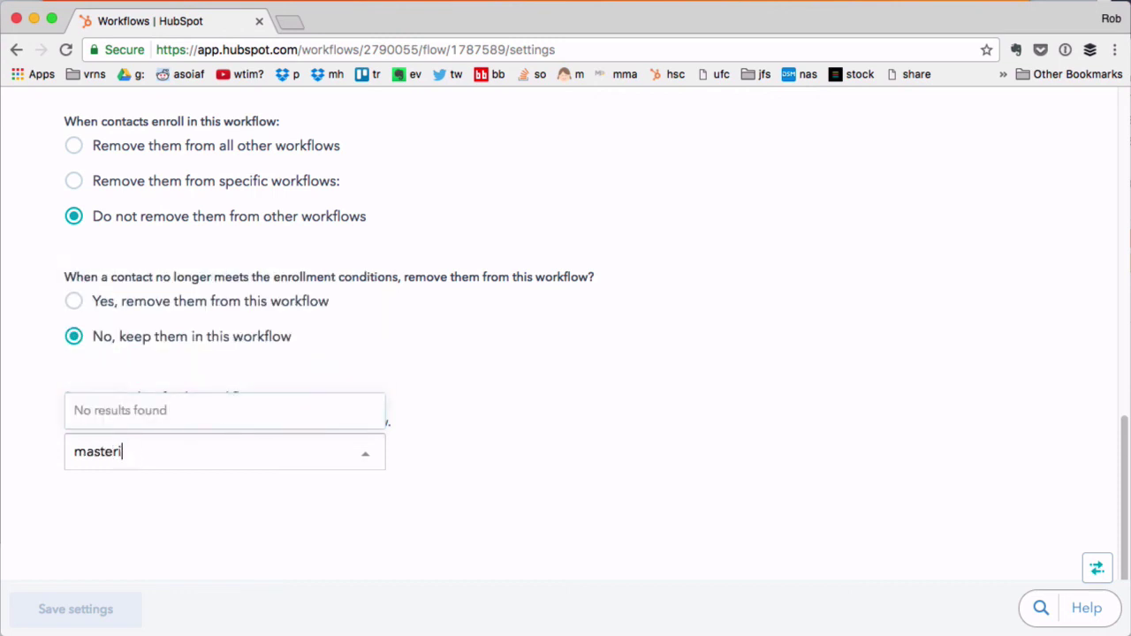
key("BackSpace")
left_click(229, 408)
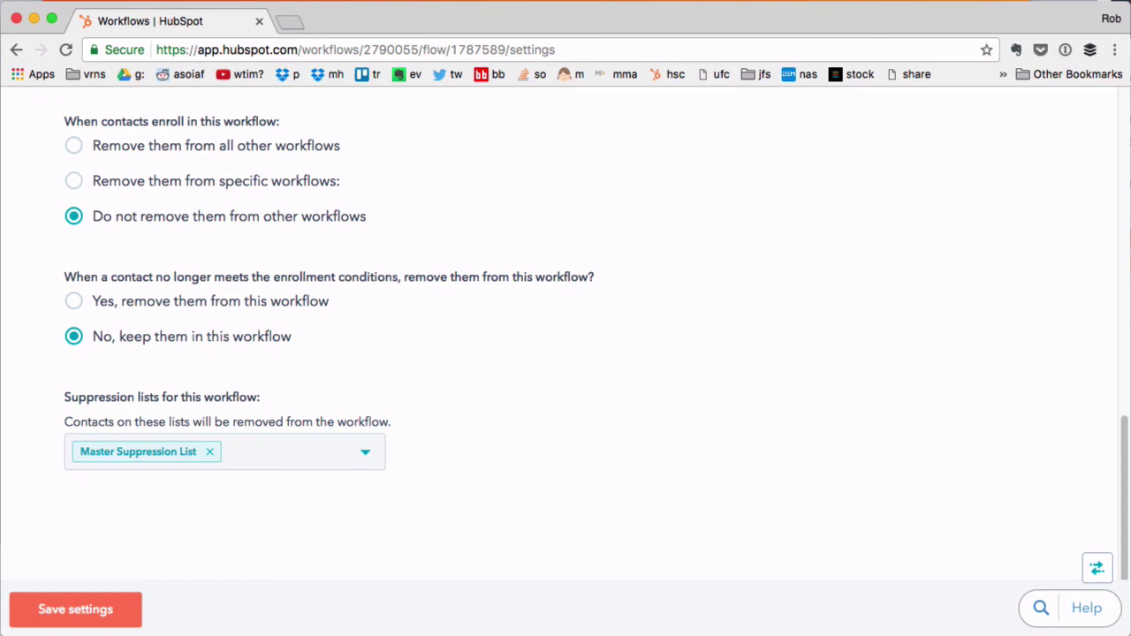
left_click_drag(1124, 553, 1115, 177)
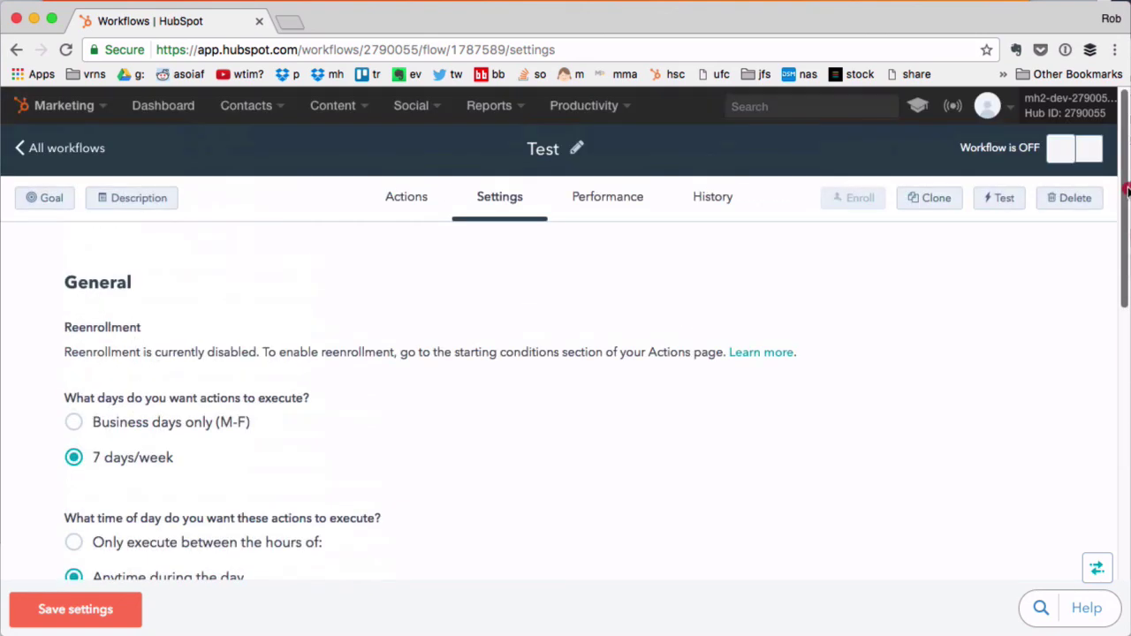